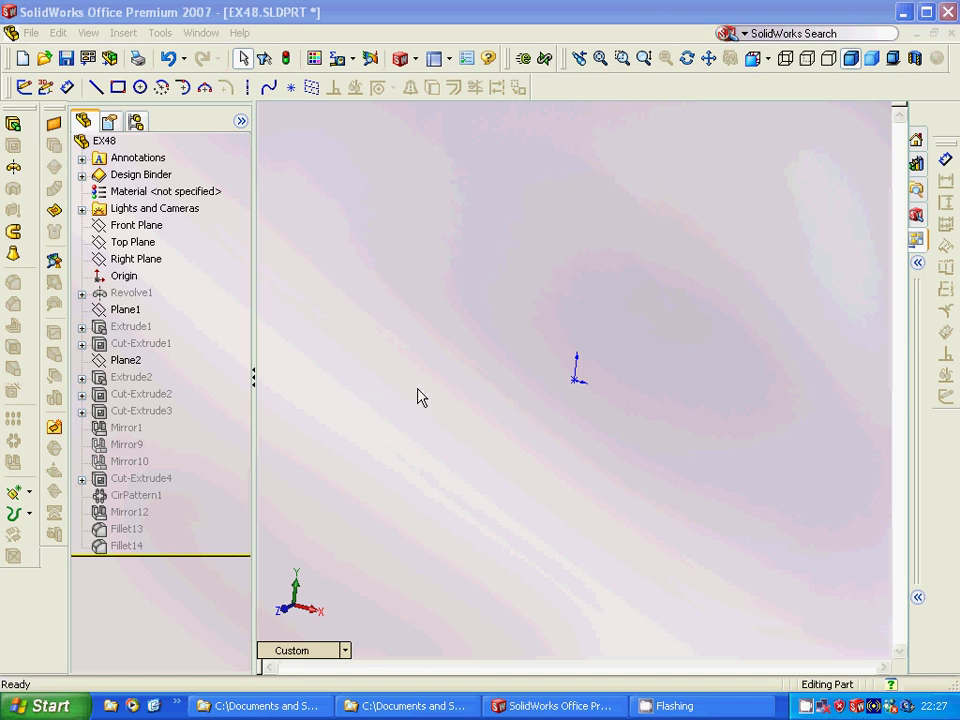
Step: Expand Revolve1, highlight its Sketch1 profile on the model, then select Revolve1
click(81, 293)
click(146, 310)
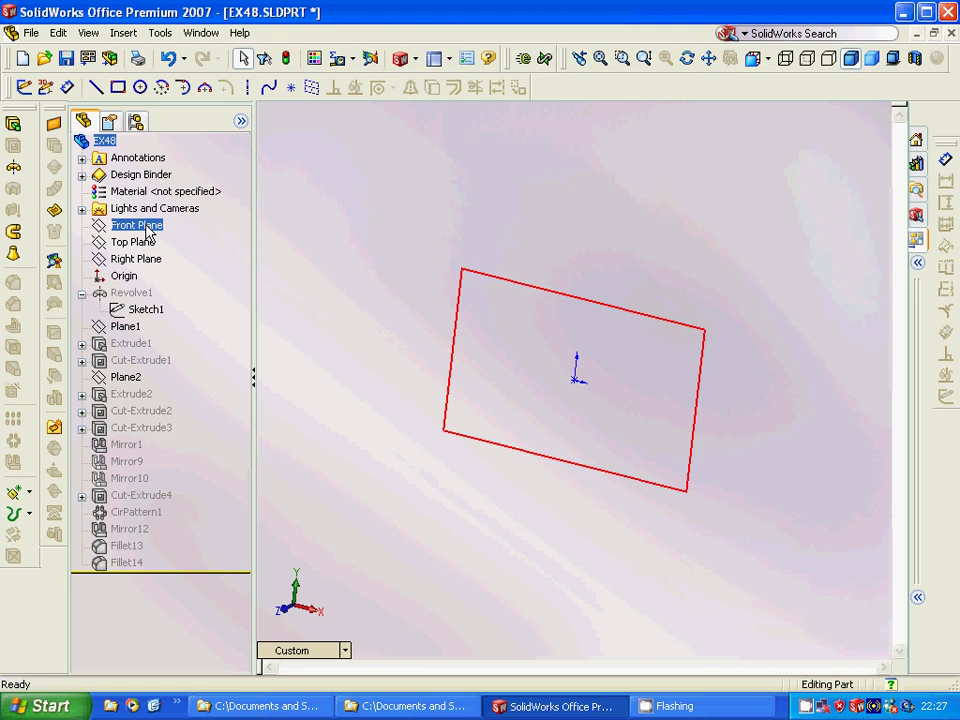
click(128, 311)
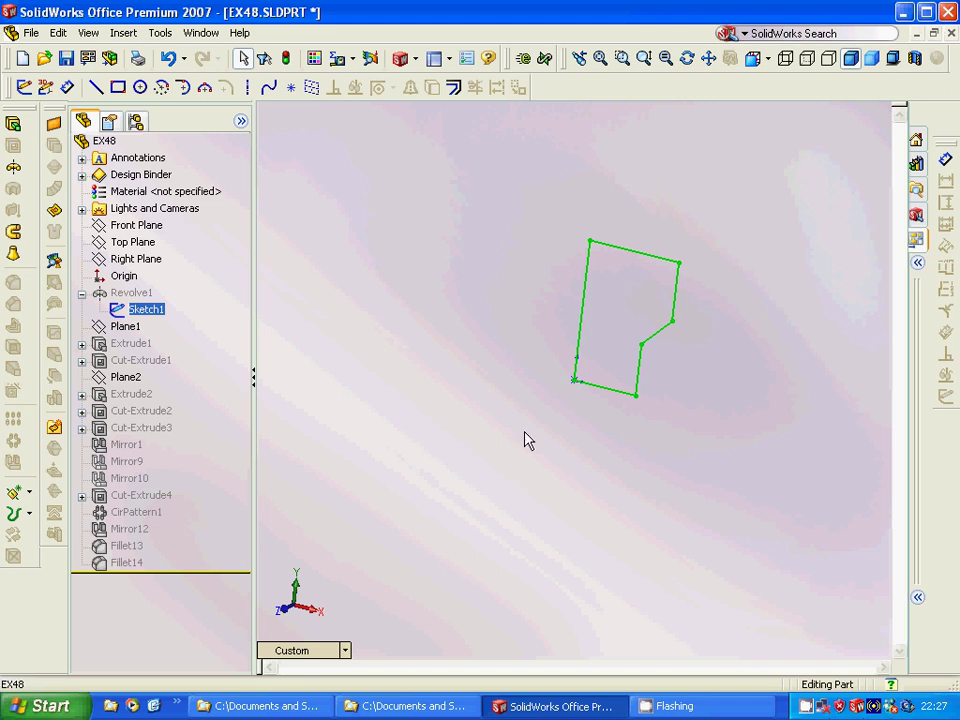
ctrl+click(135, 293)
ctrl+click(135, 293)
ctrl+click(120, 296)
Step: Unsuppress Revolve1 to restore the revolved pipe body
right_click(118, 295)
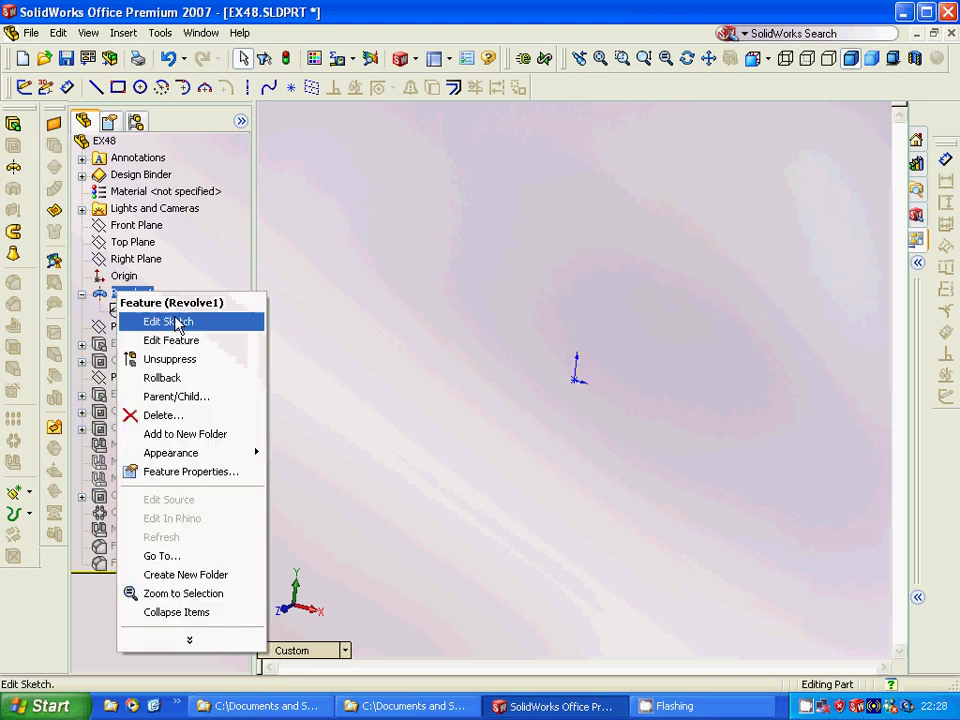
click(175, 360)
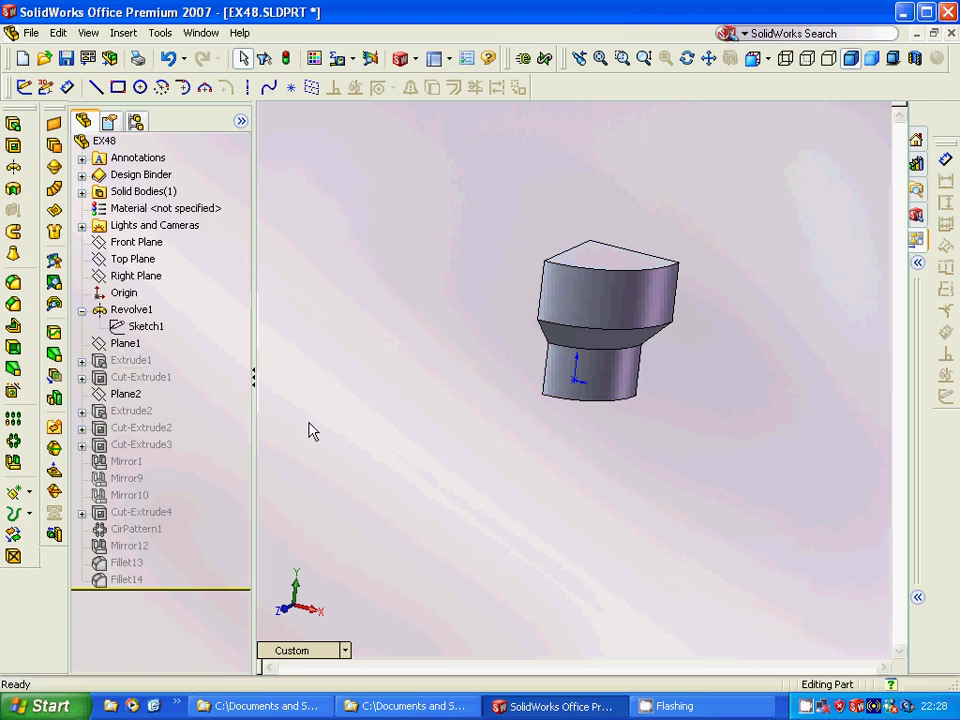
click(130, 358)
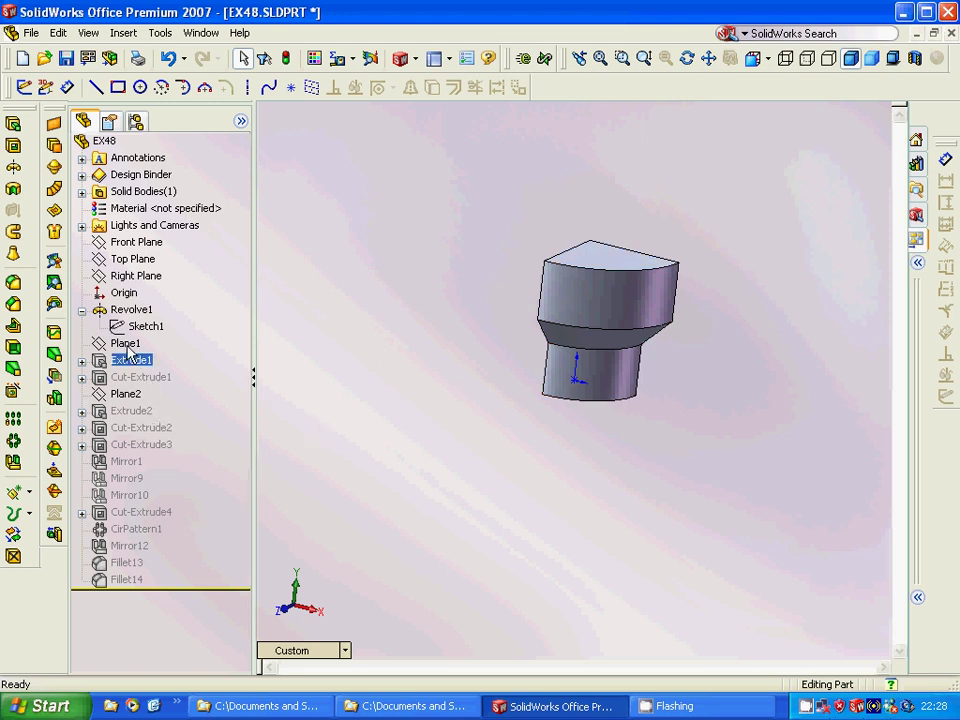
Step: Review Plane1's definition, confirming the 80.00 mm offset, and accept it unchanged
click(127, 345)
right_click(127, 345)
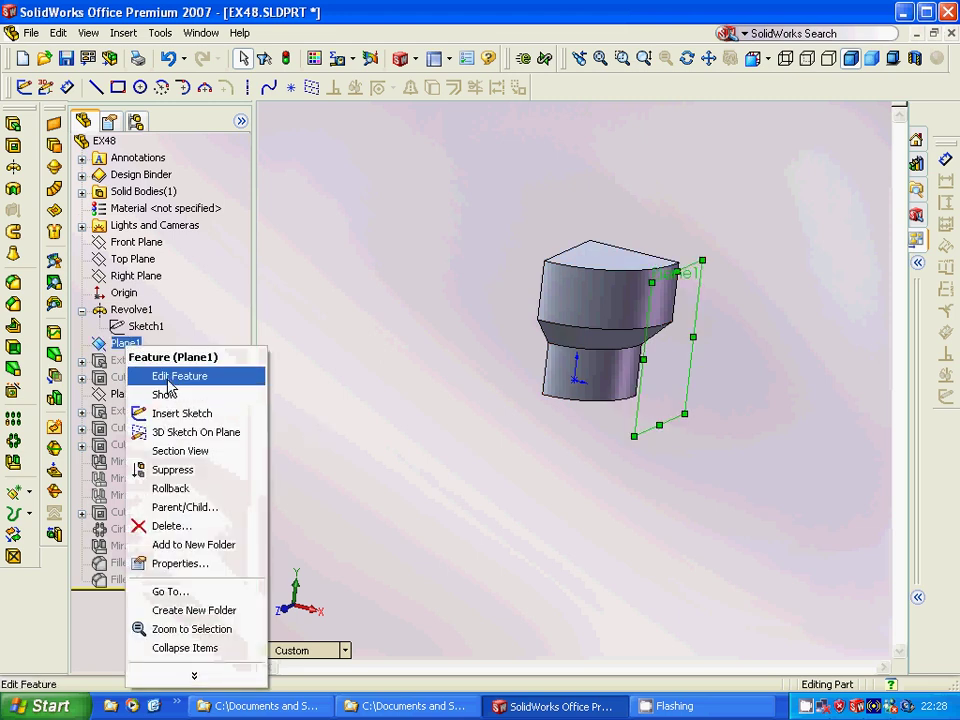
click(167, 378)
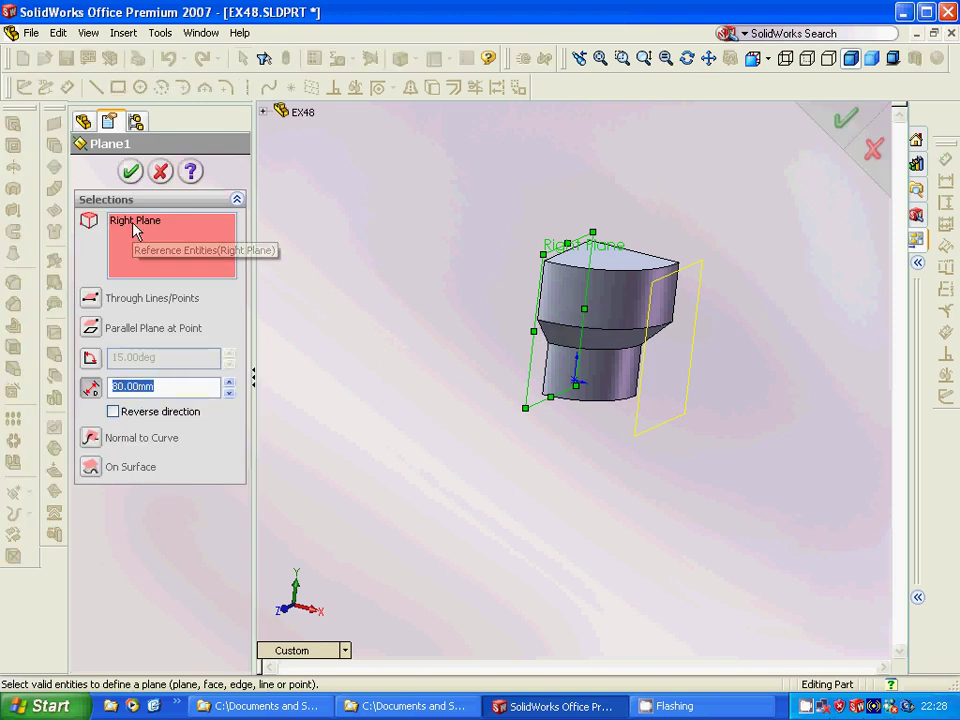
click(132, 171)
Step: Expand Extrude1 to display its Sketch2 profile
click(133, 312)
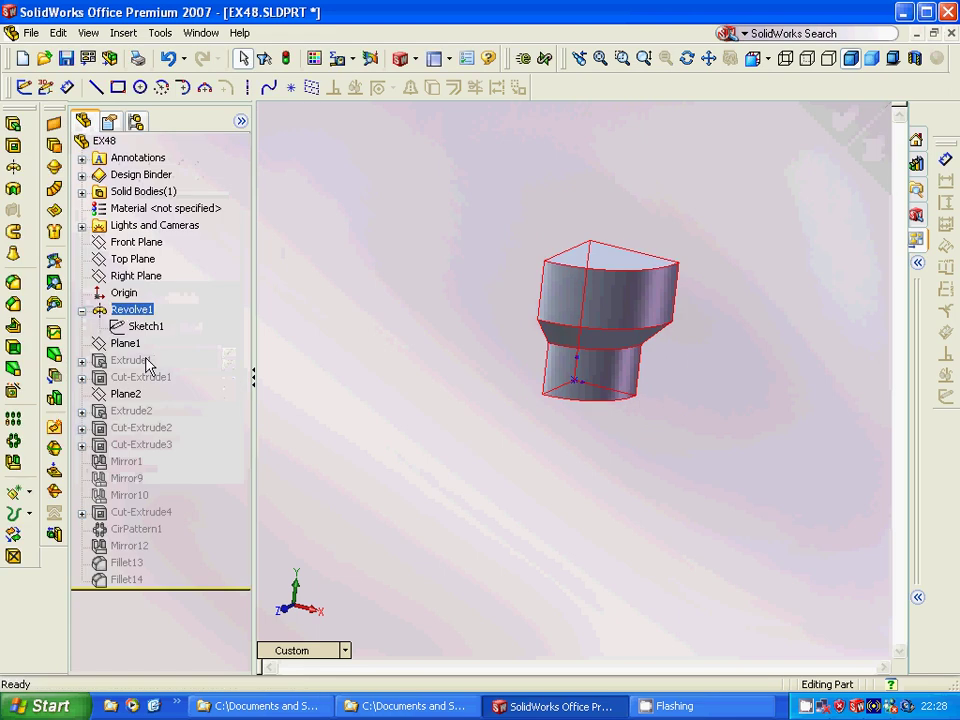
click(140, 362)
right_click(140, 362)
click(82, 360)
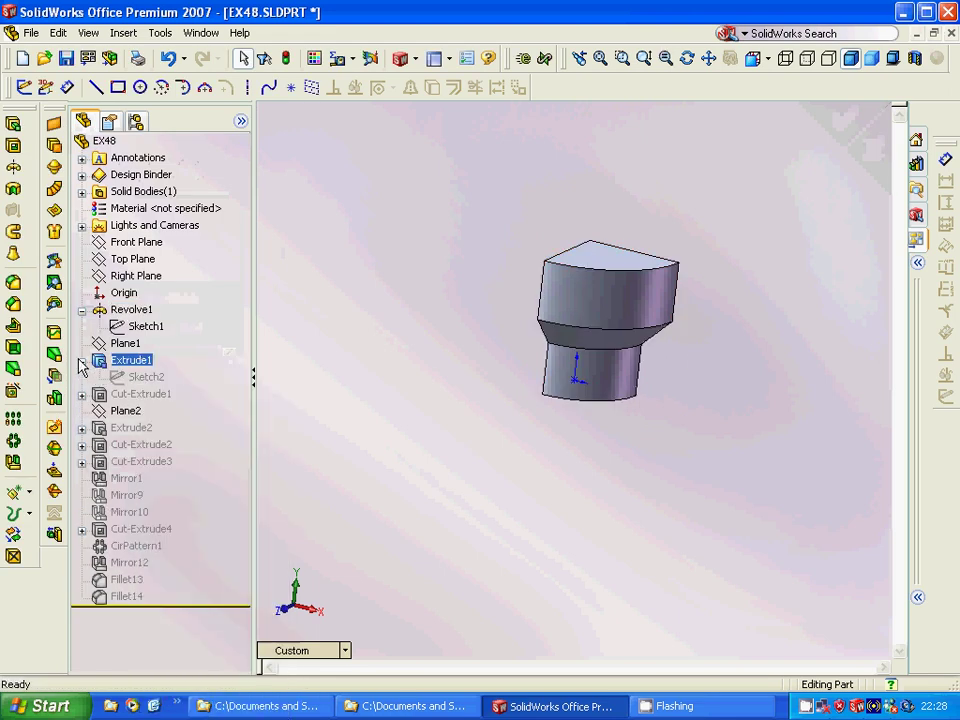
click(152, 377)
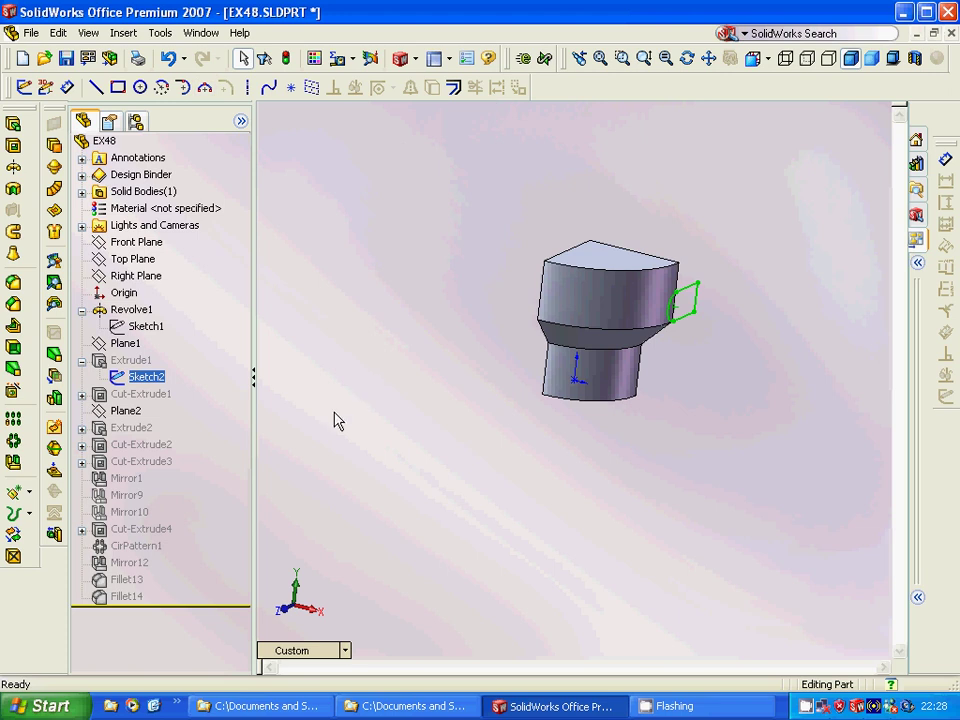
Step: Unsuppress Extrude1, then show Cut-Extrude1's Sketch3 profile on the boss end face
right_click(120, 362)
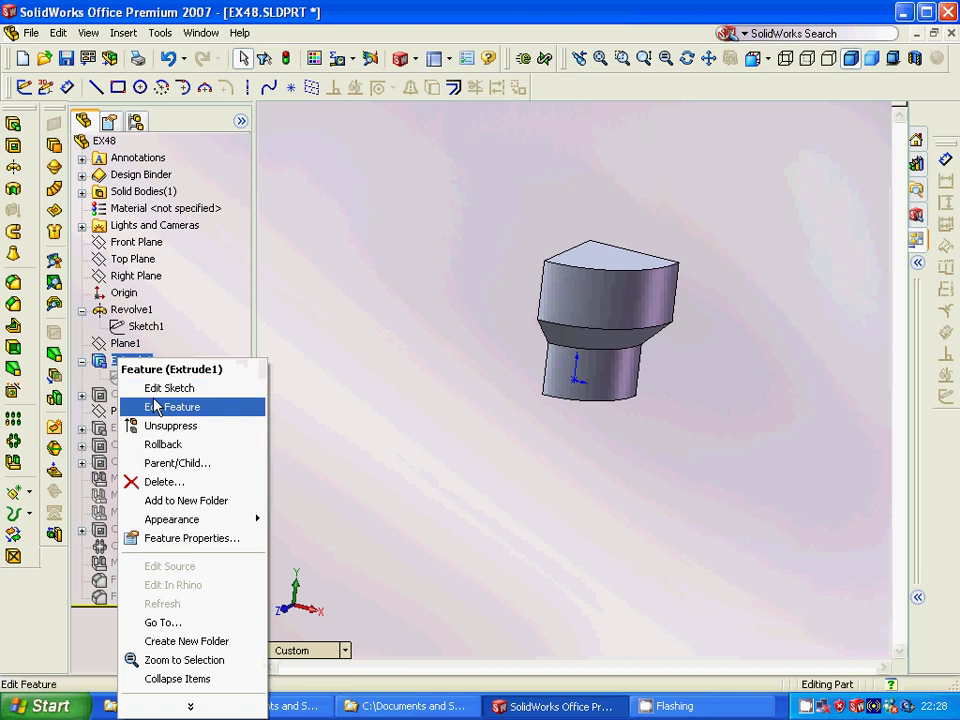
click(158, 427)
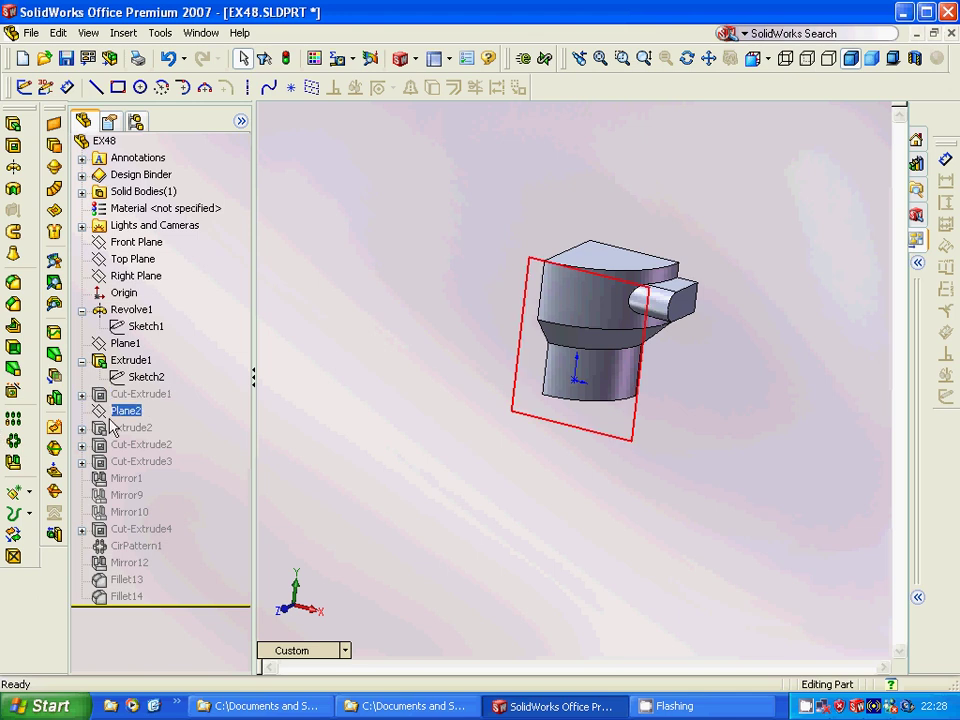
click(82, 395)
click(146, 411)
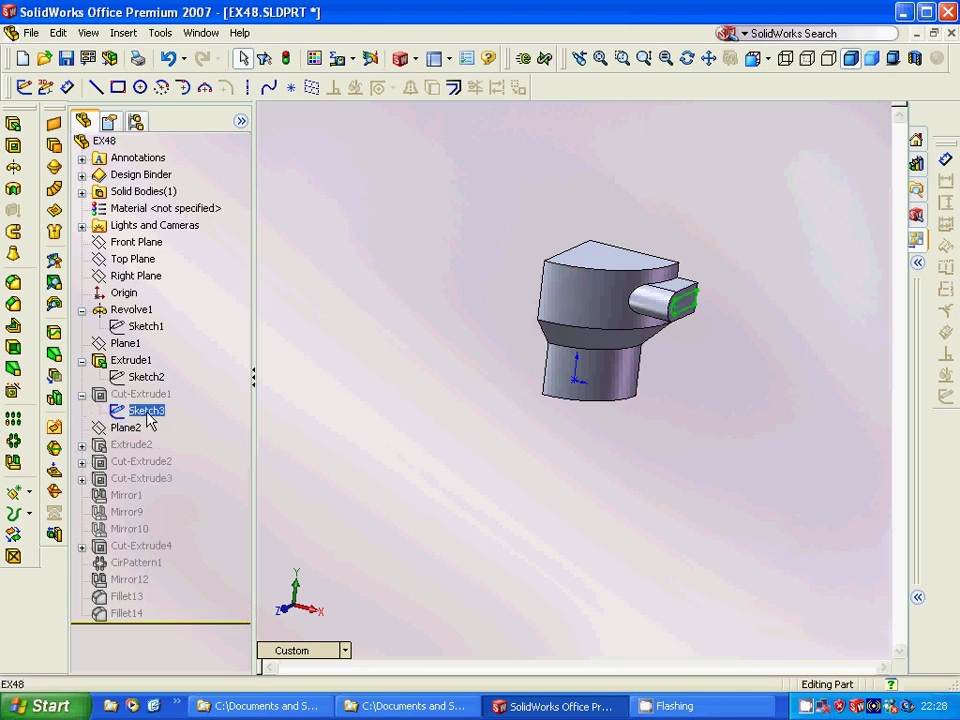
click(683, 300)
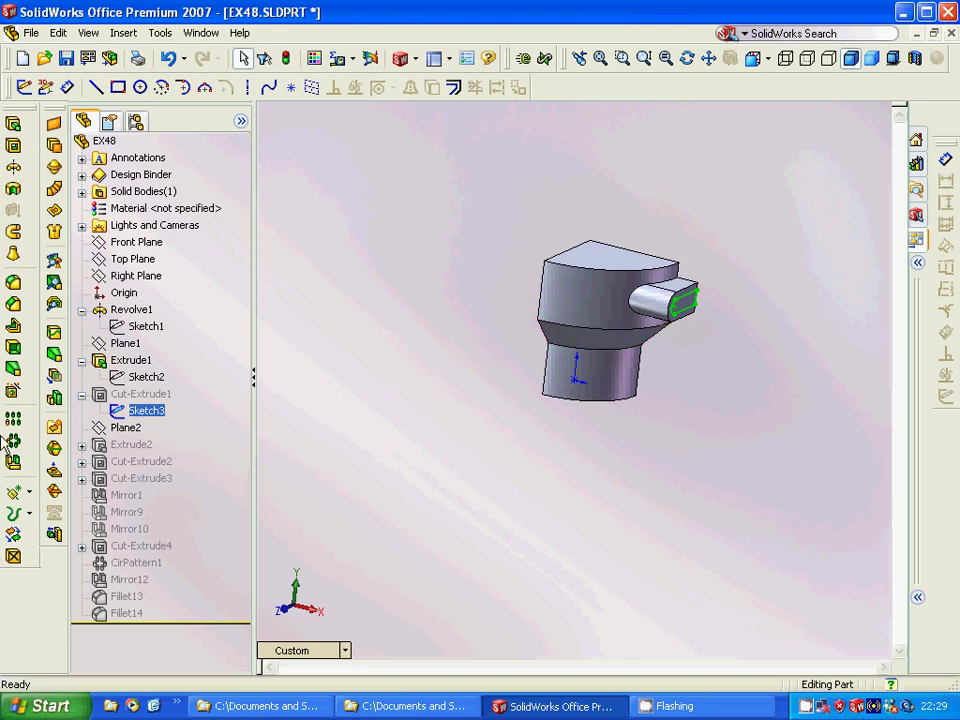
click(138, 396)
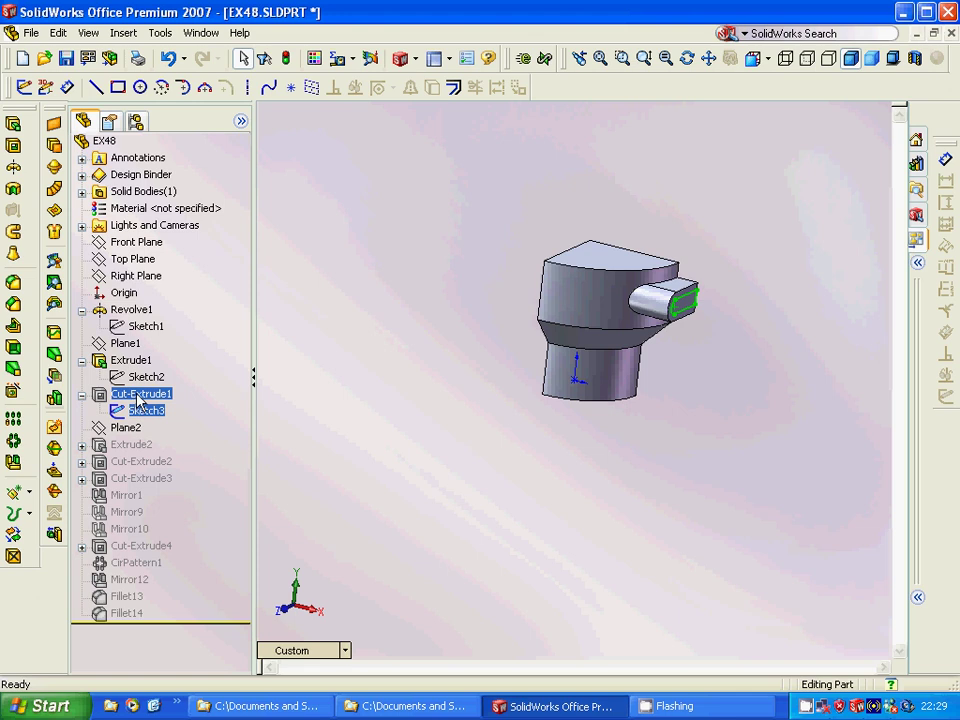
Step: Unsuppress Cut-Extrude1, then review Plane2's 80 mm definition and accept it unchanged
right_click(138, 396)
click(204, 99)
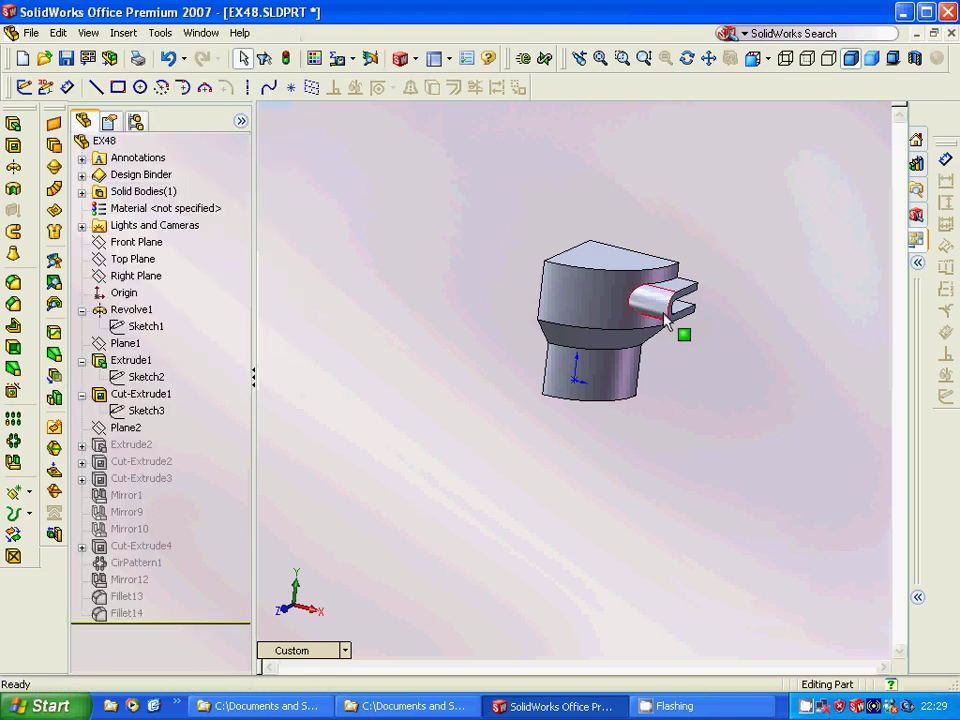
click(124, 428)
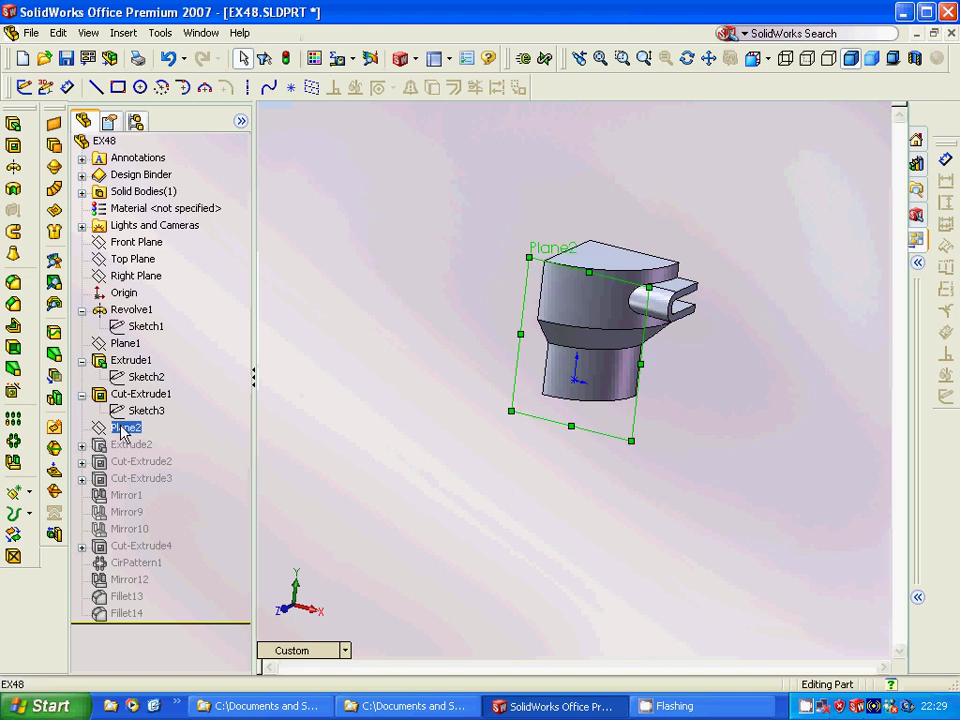
right_click(124, 430)
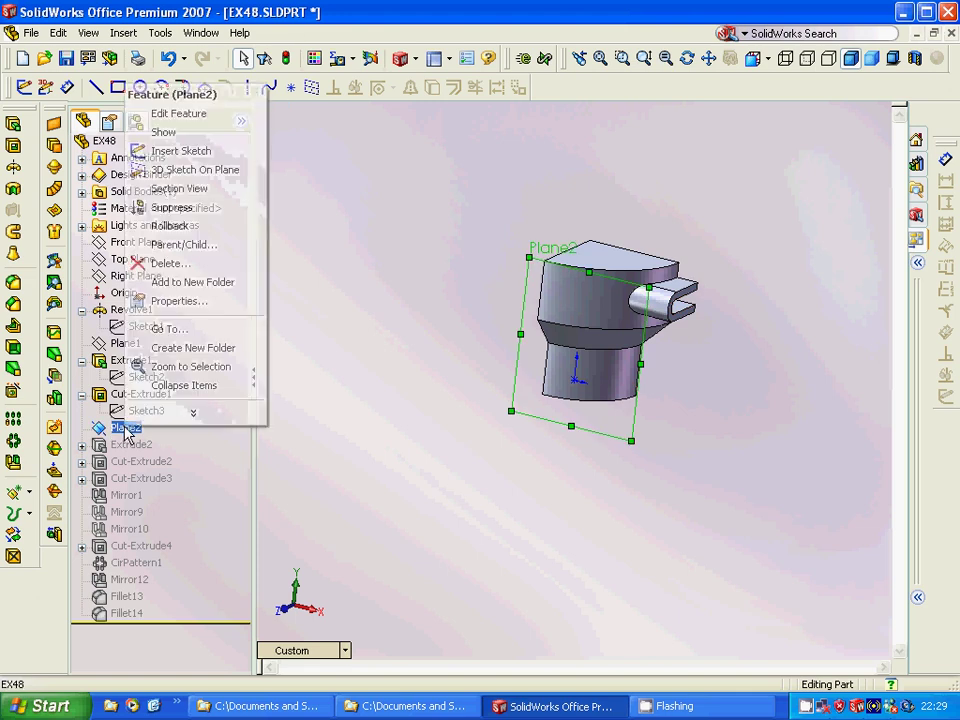
click(175, 113)
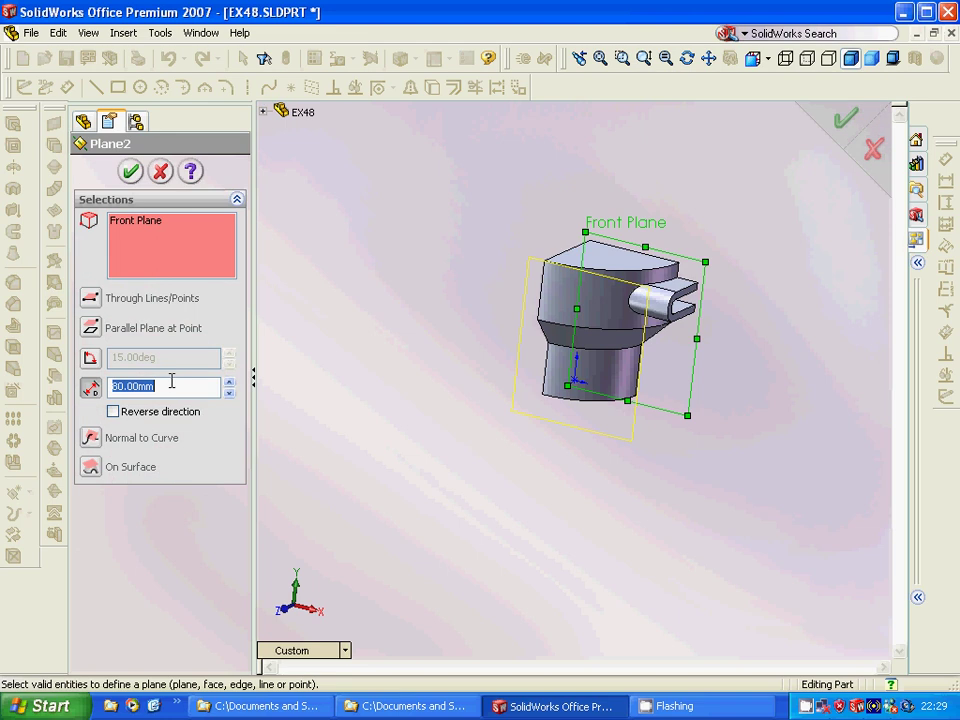
click(131, 171)
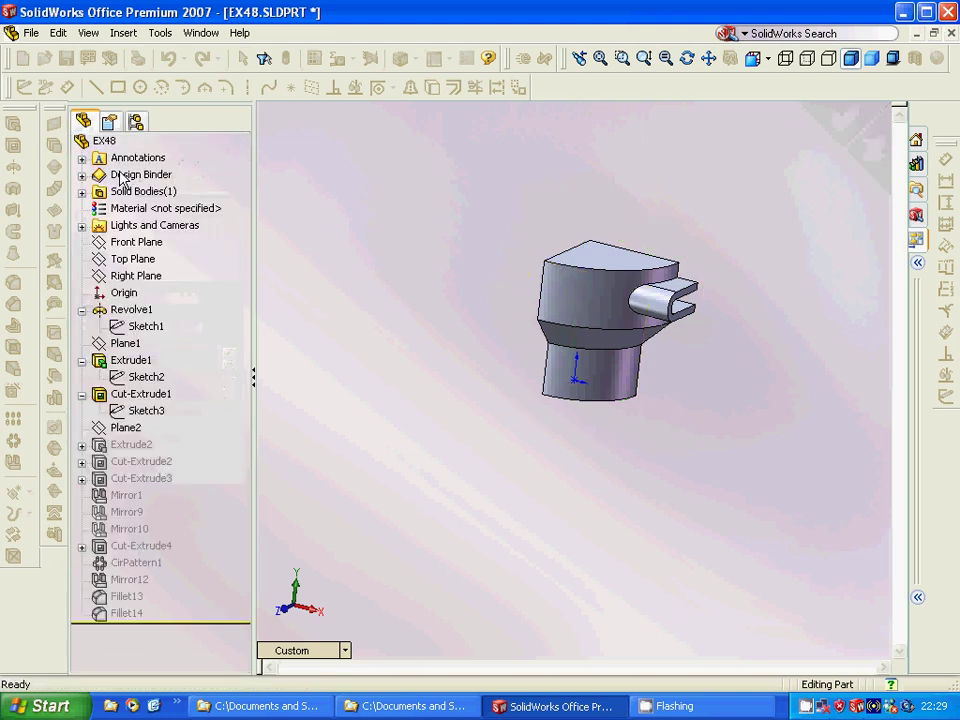
Step: Collapse Cut-Extrude1, Extrude1 and Revolve1, and show Extrude2's triangular Sketch5
click(82, 395)
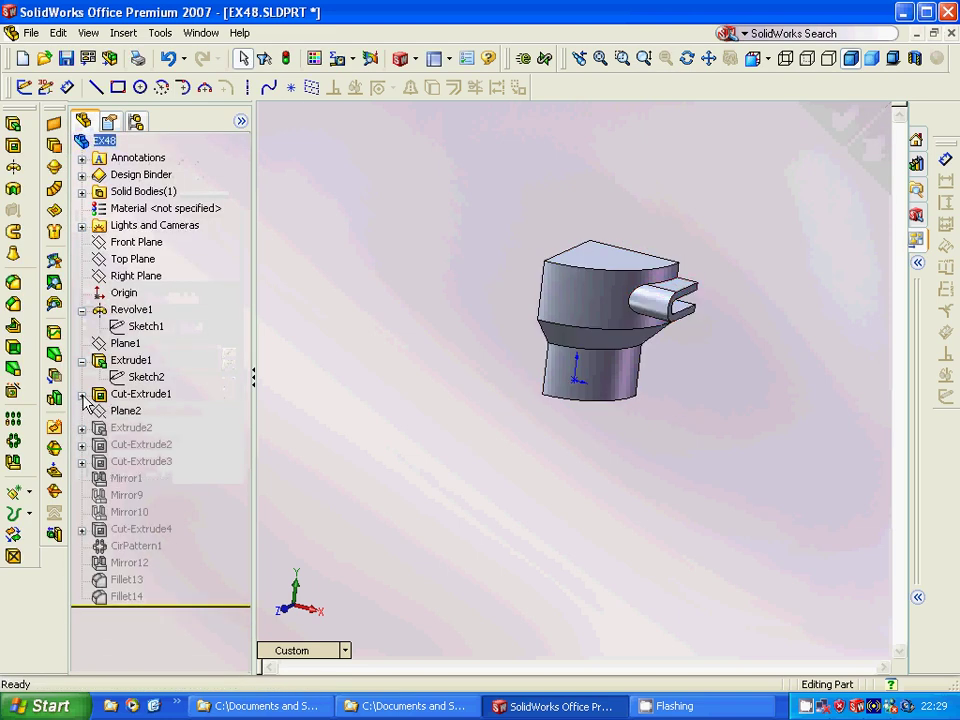
click(82, 360)
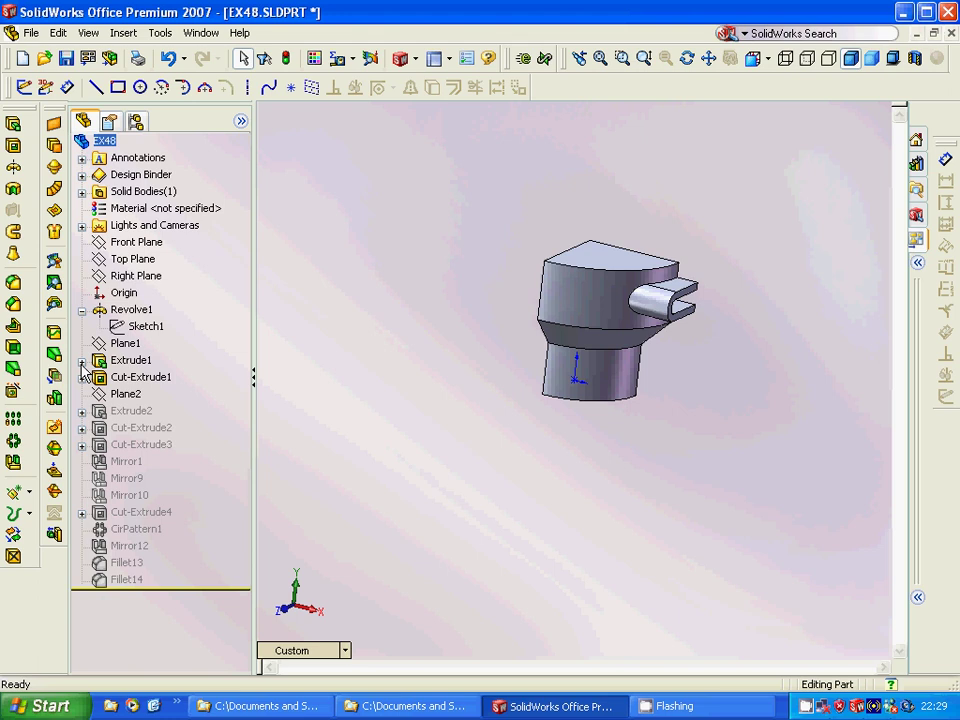
click(82, 310)
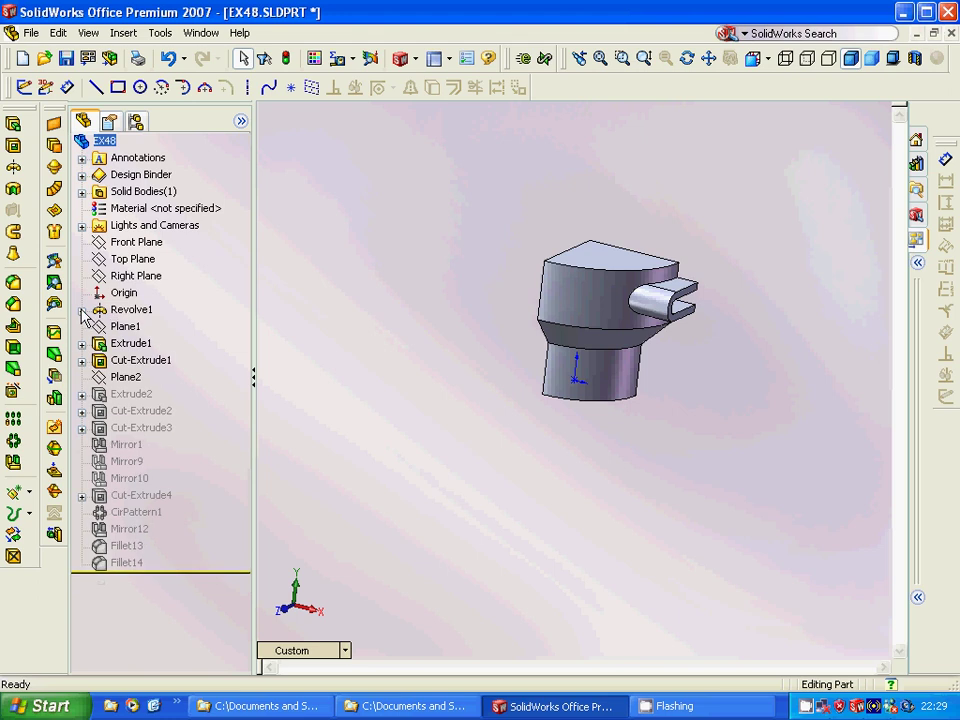
click(82, 395)
click(148, 413)
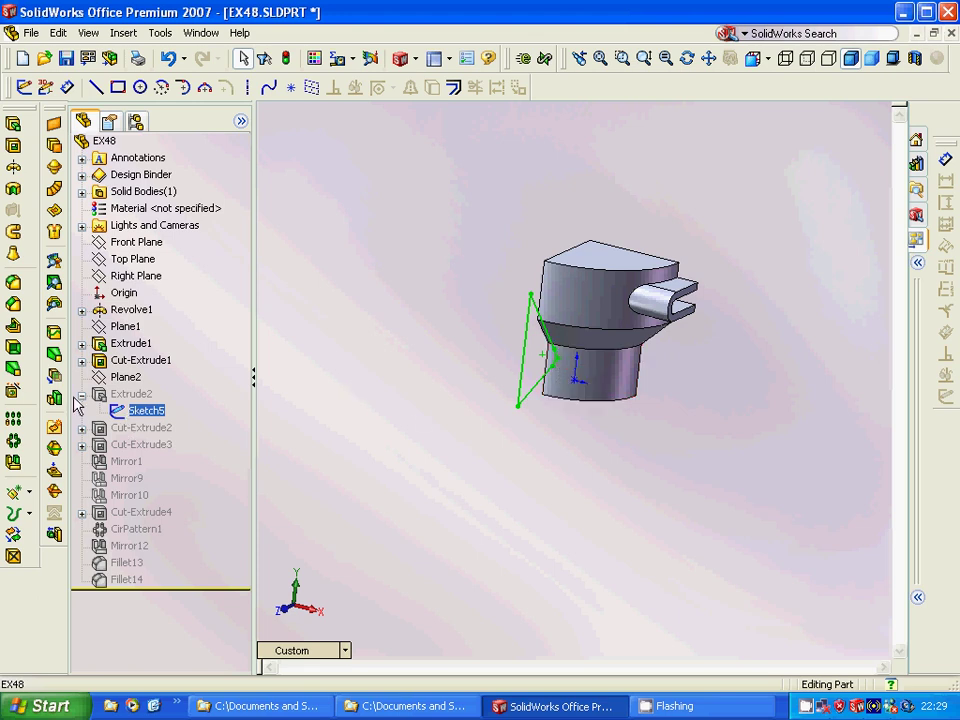
Step: Unsuppress Extrude2 to add the triangular wedge, then highlight Cut-Extrude2's Sketch6
right_click(142, 398)
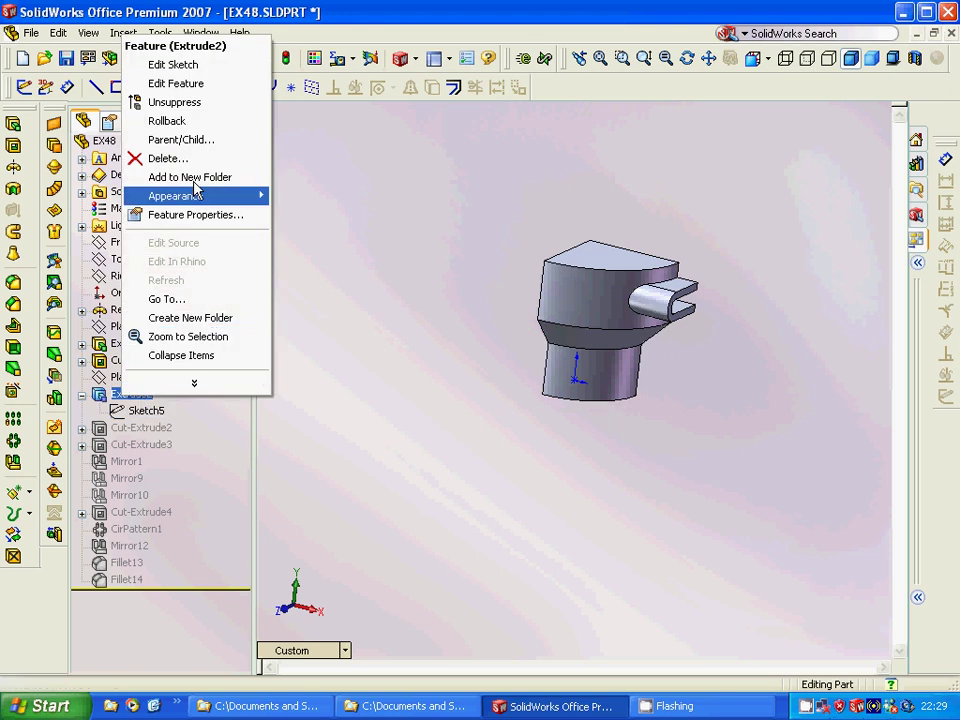
click(165, 103)
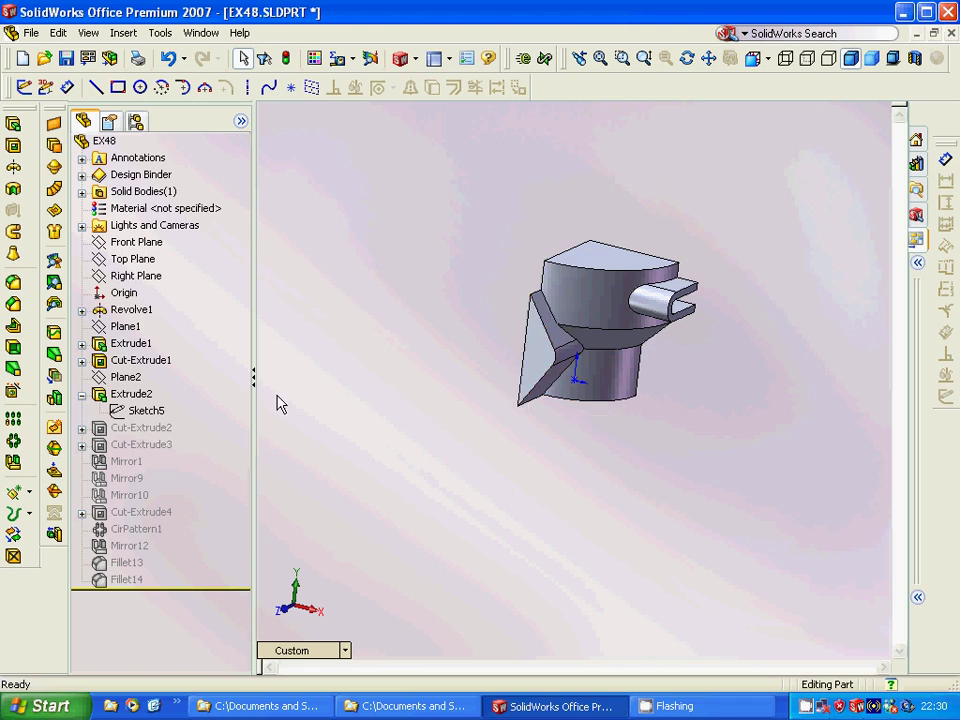
click(82, 395)
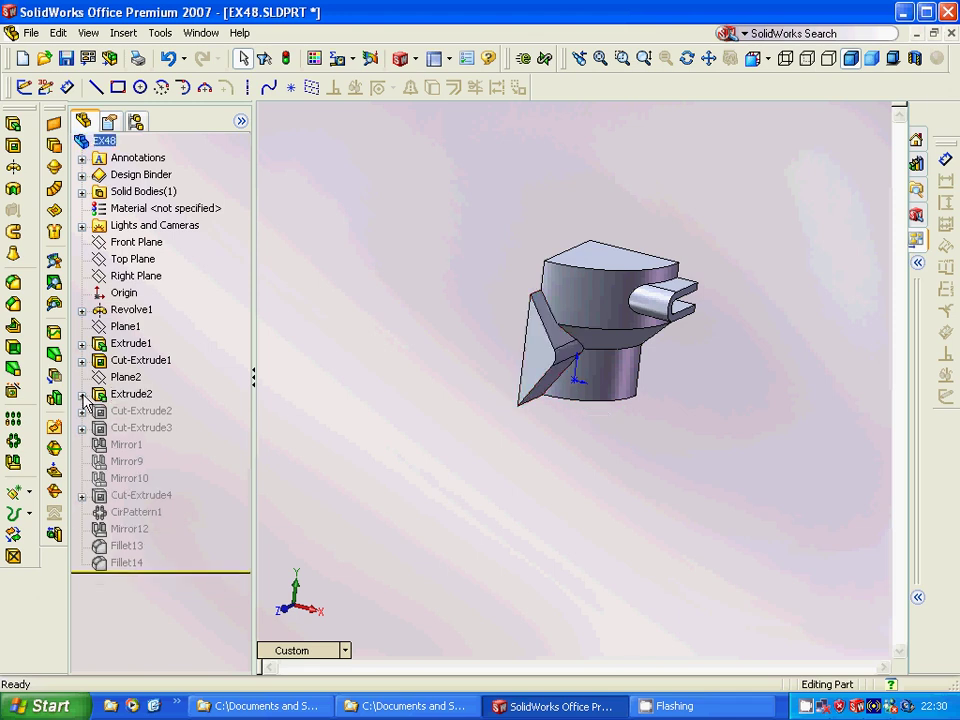
click(81, 411)
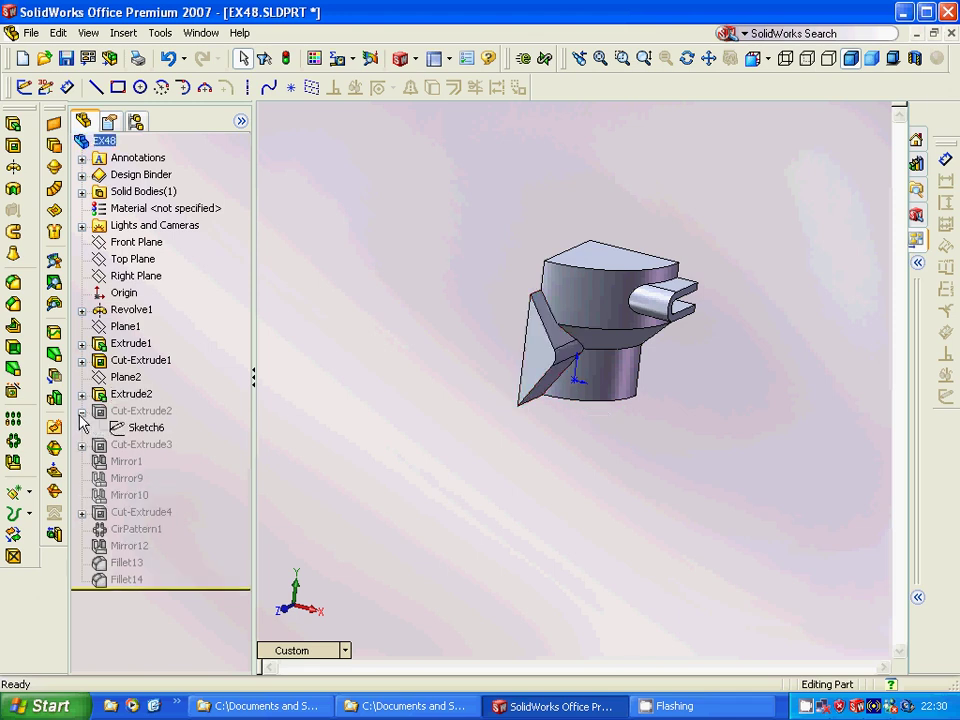
click(148, 428)
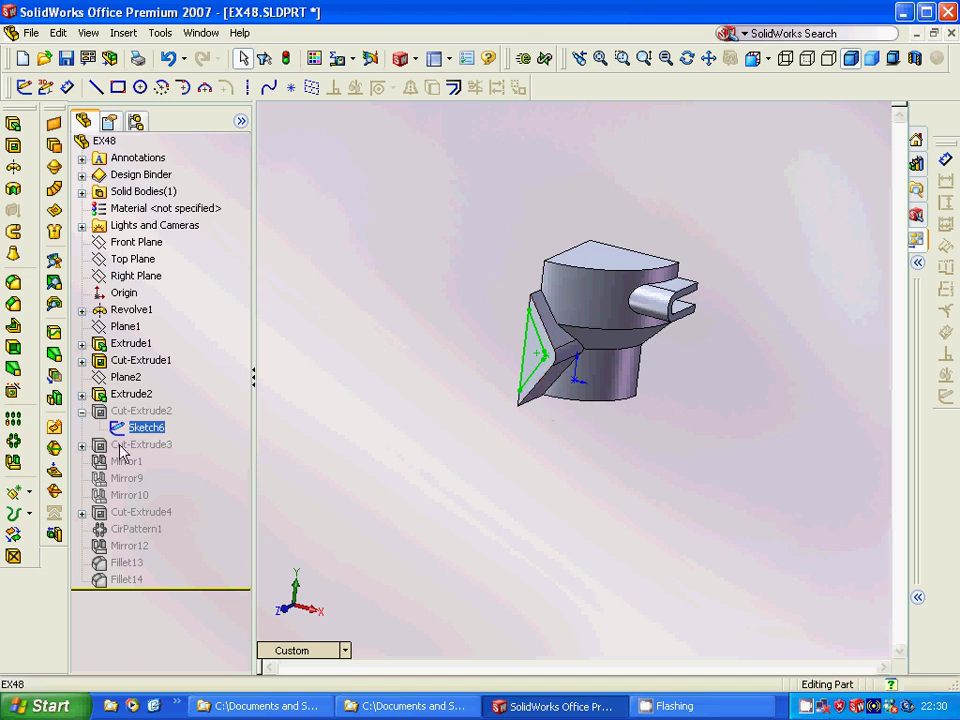
Step: Unsuppress Cut-Extrude2 to restore the triangular cut and collapse its branch
right_click(125, 412)
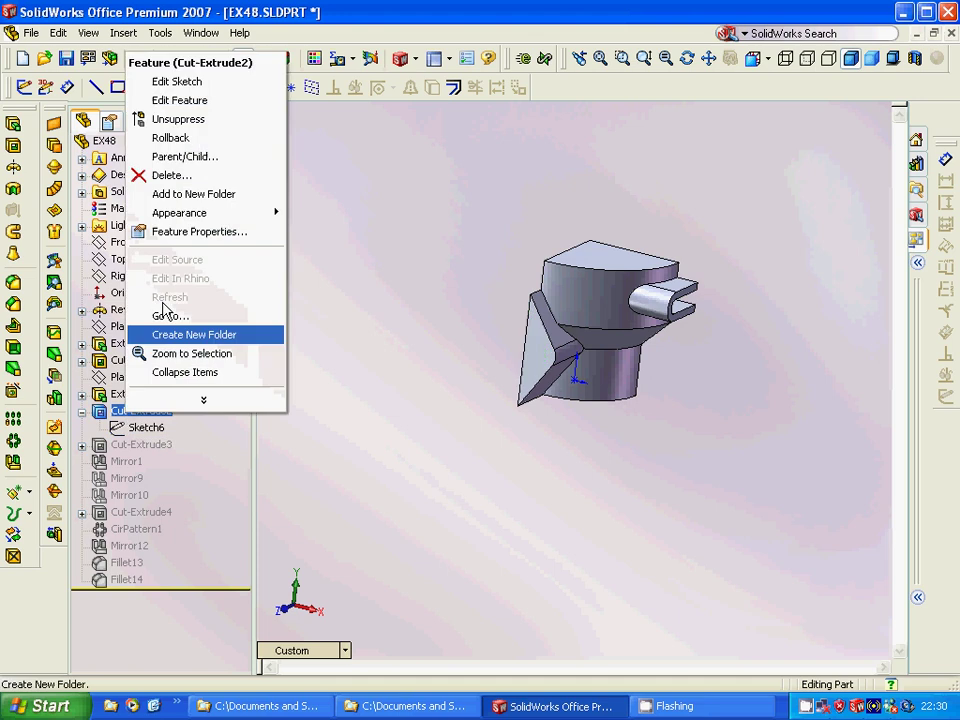
click(182, 120)
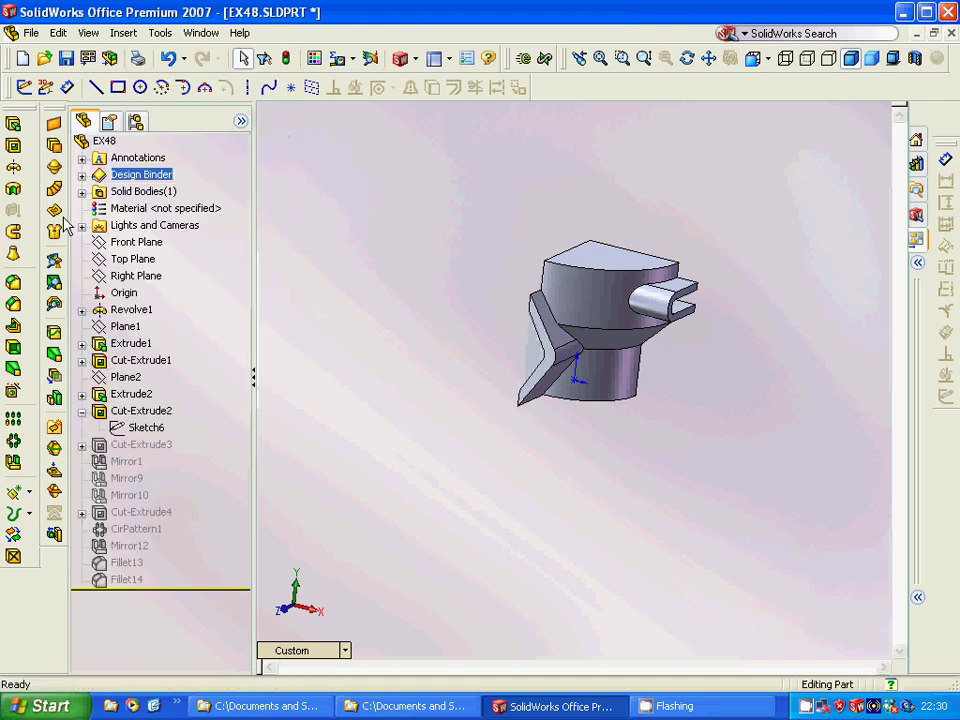
click(81, 412)
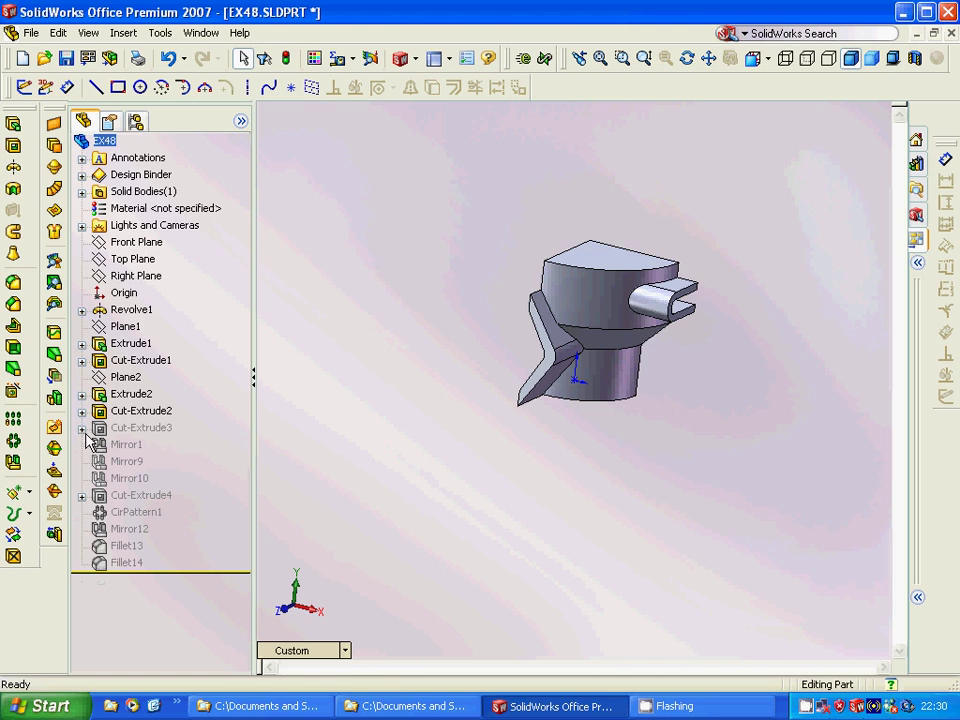
Step: Check Sketch7, then unsuppress Cut-Extrude3 to cut the curved top face
click(81, 428)
click(146, 445)
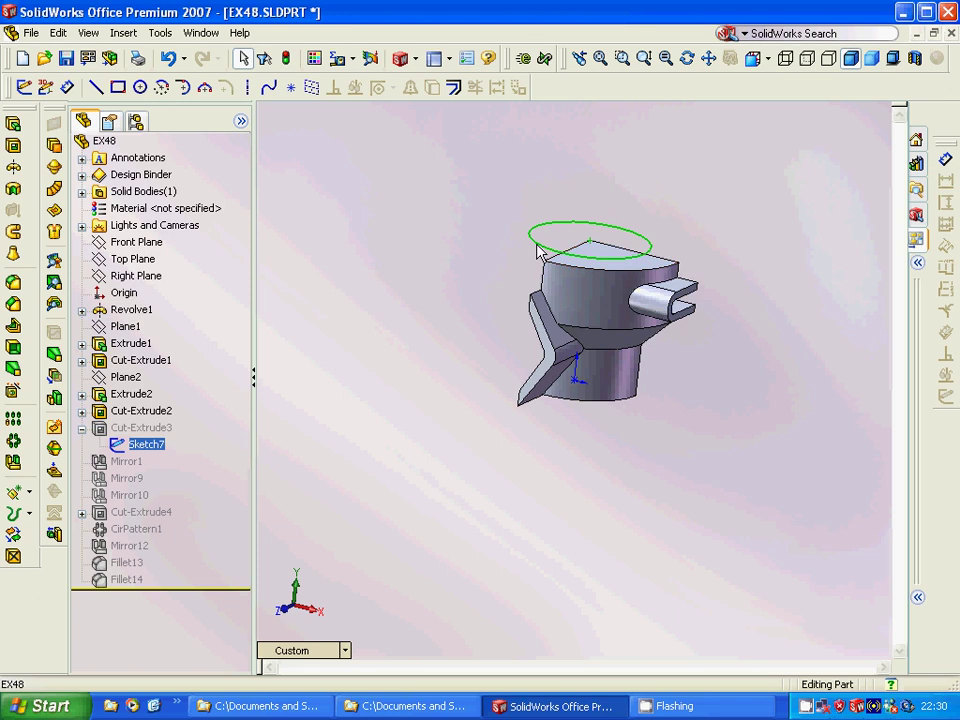
right_click(118, 429)
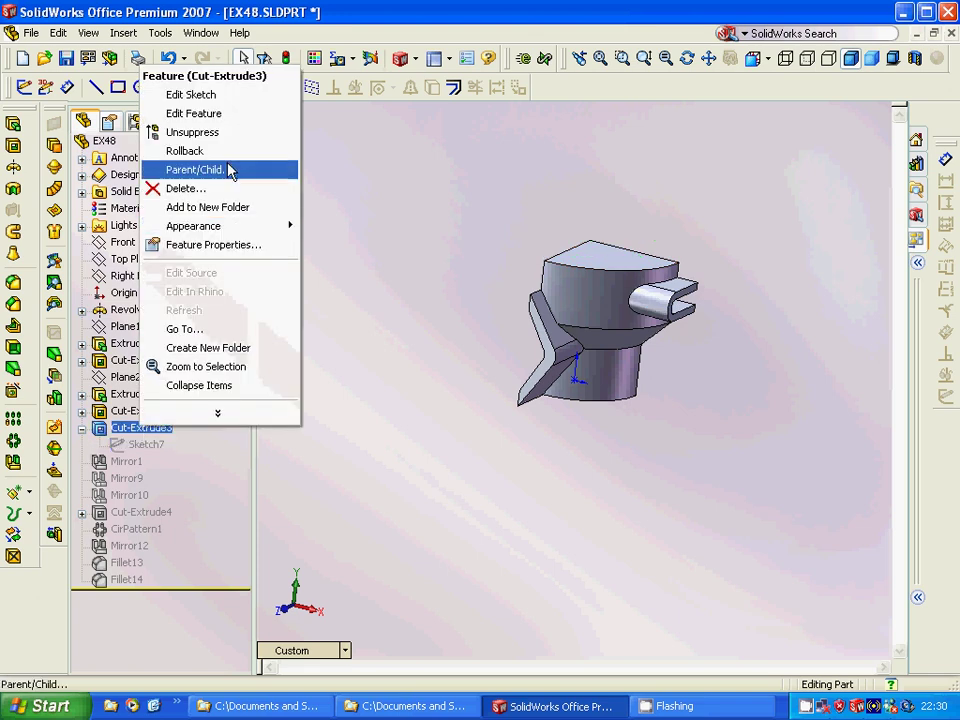
click(226, 138)
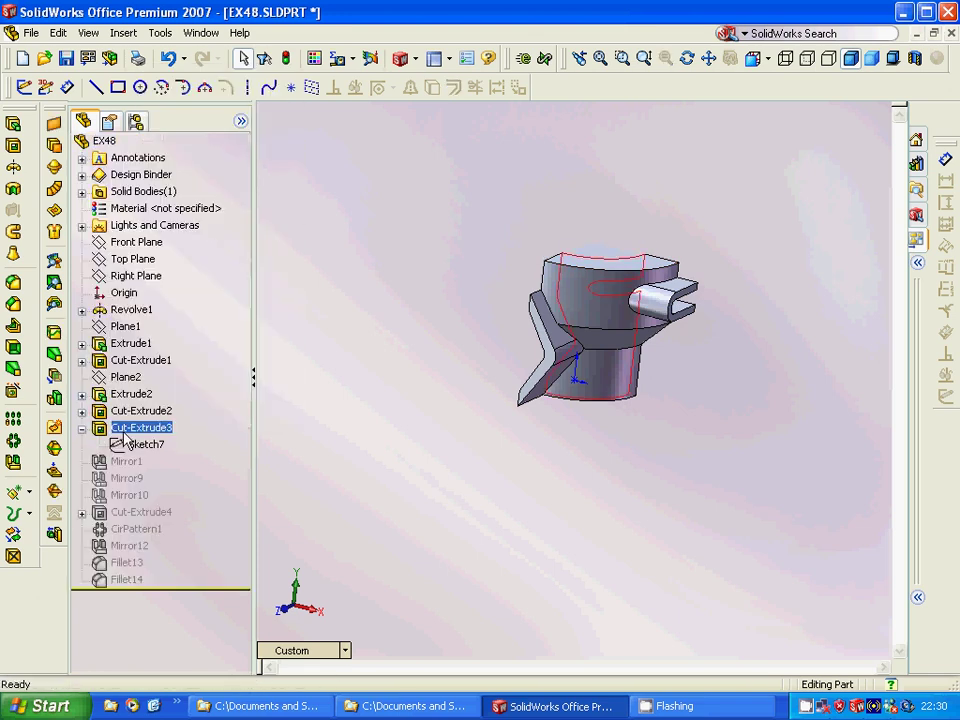
click(82, 429)
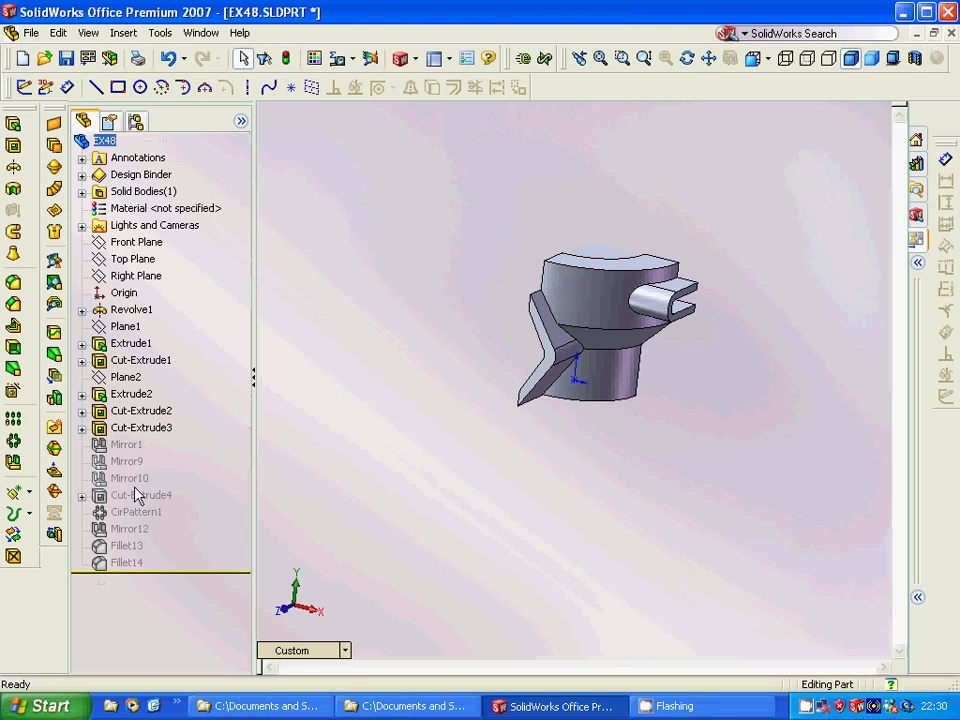
click(124, 446)
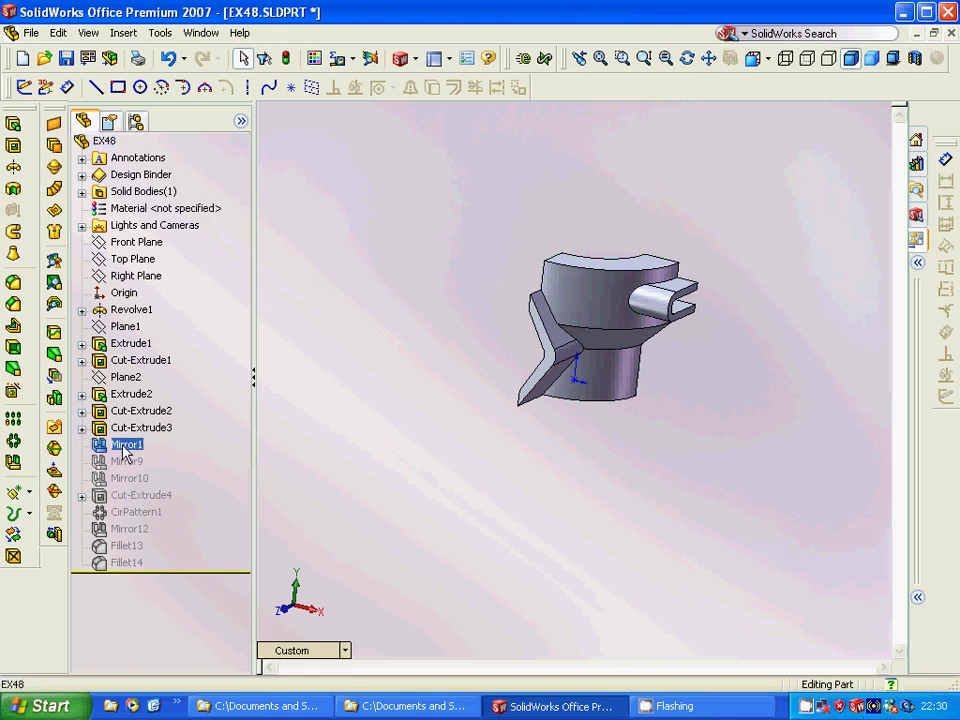
Step: Review Mirror1's settings, orbiting to inspect the preview, and accept them unchanged
right_click(124, 447)
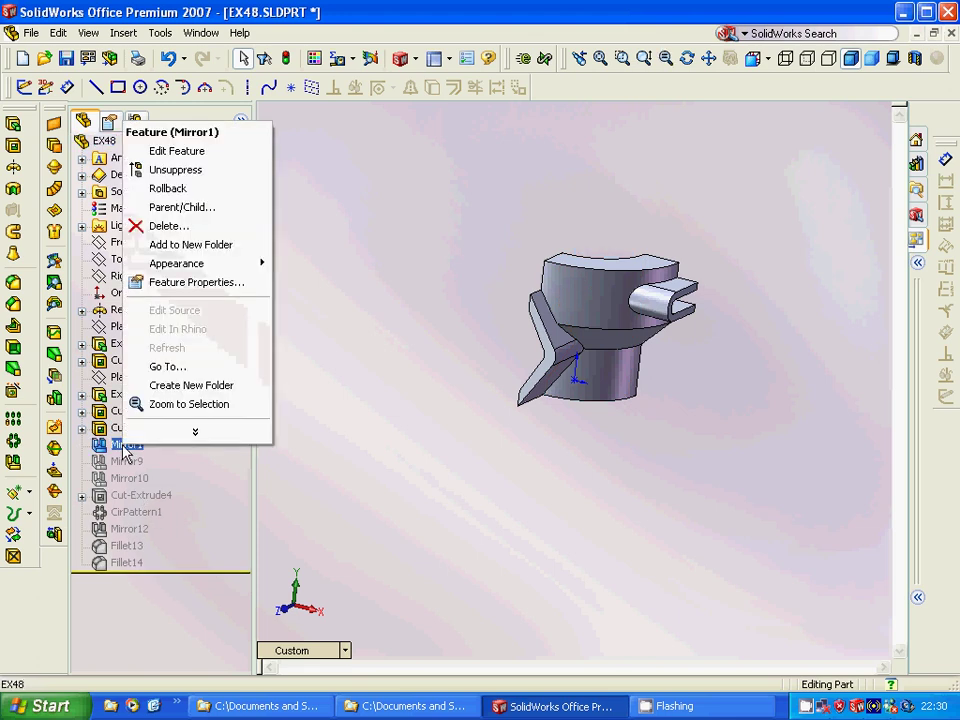
click(177, 152)
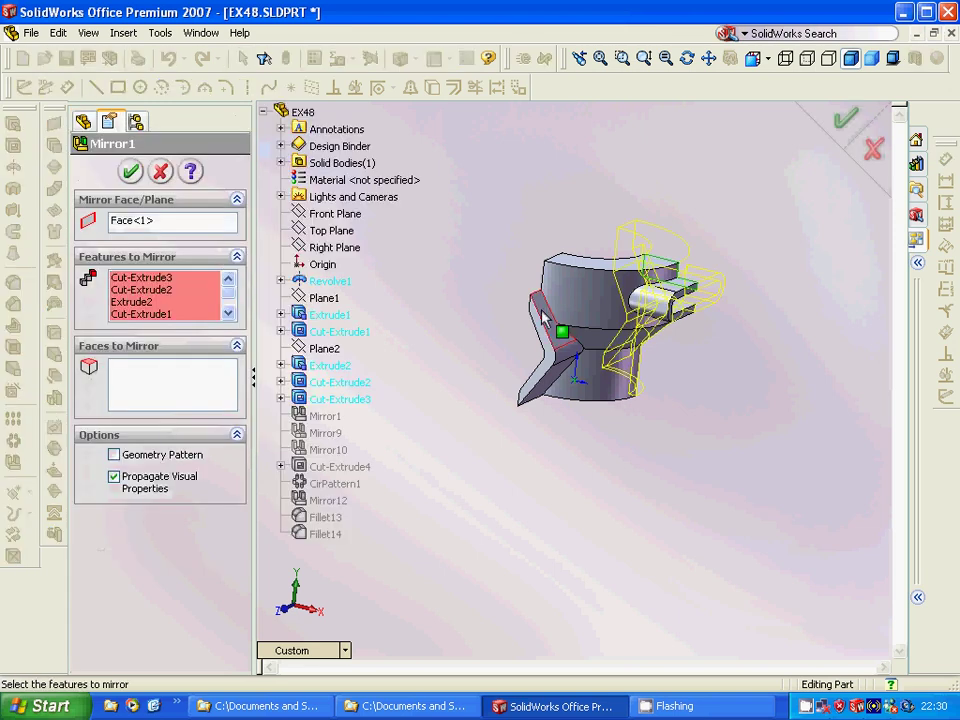
middle_drag(741, 352, 612, 310)
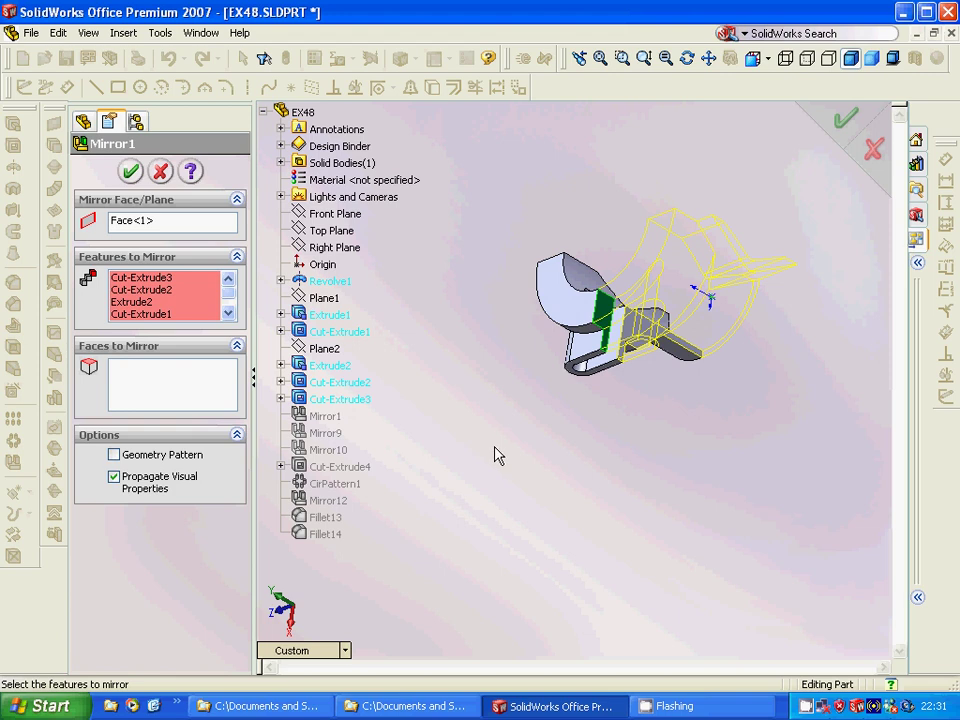
middle_drag(491, 455, 555, 373)
right_click(555, 373)
click(133, 173)
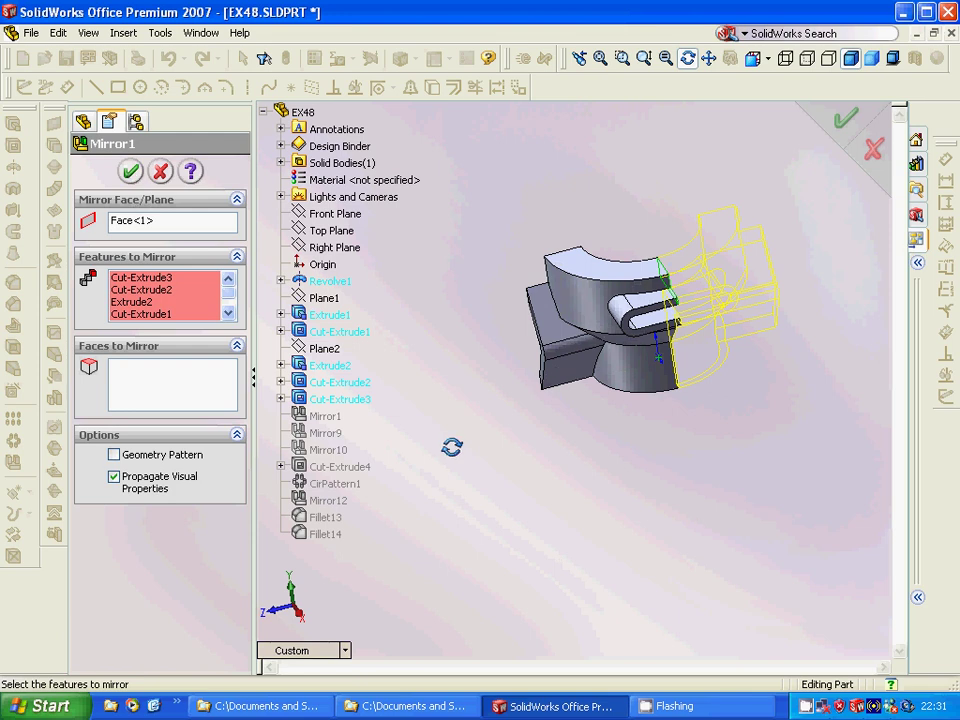
click(131, 172)
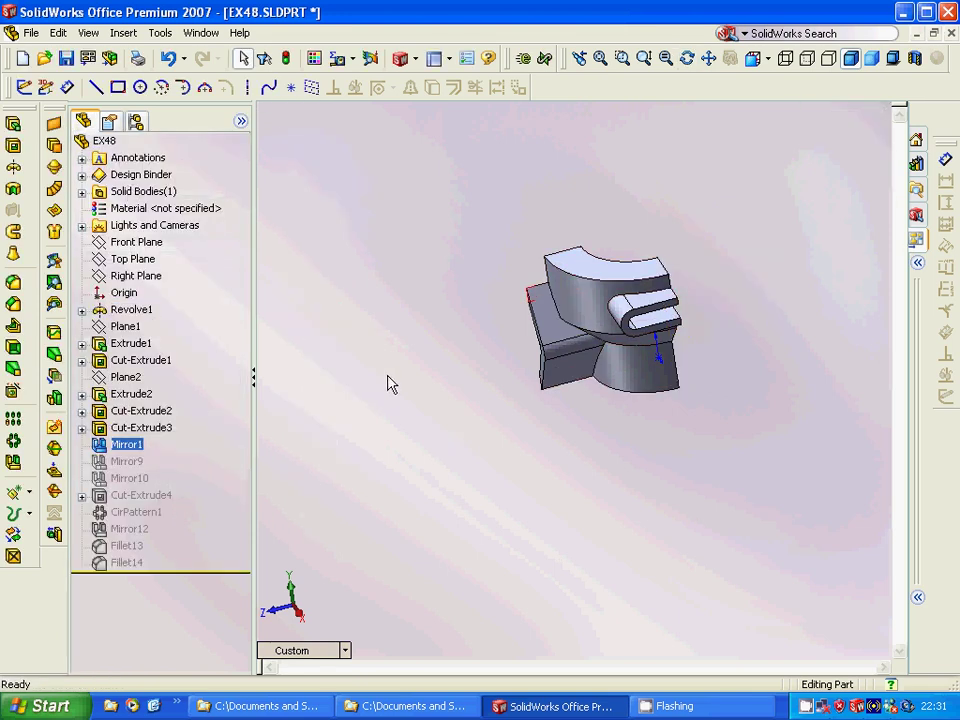
Step: Unsuppress Mirror1 to mirror the boss, wedge and cuts to the opposite side
right_click(117, 446)
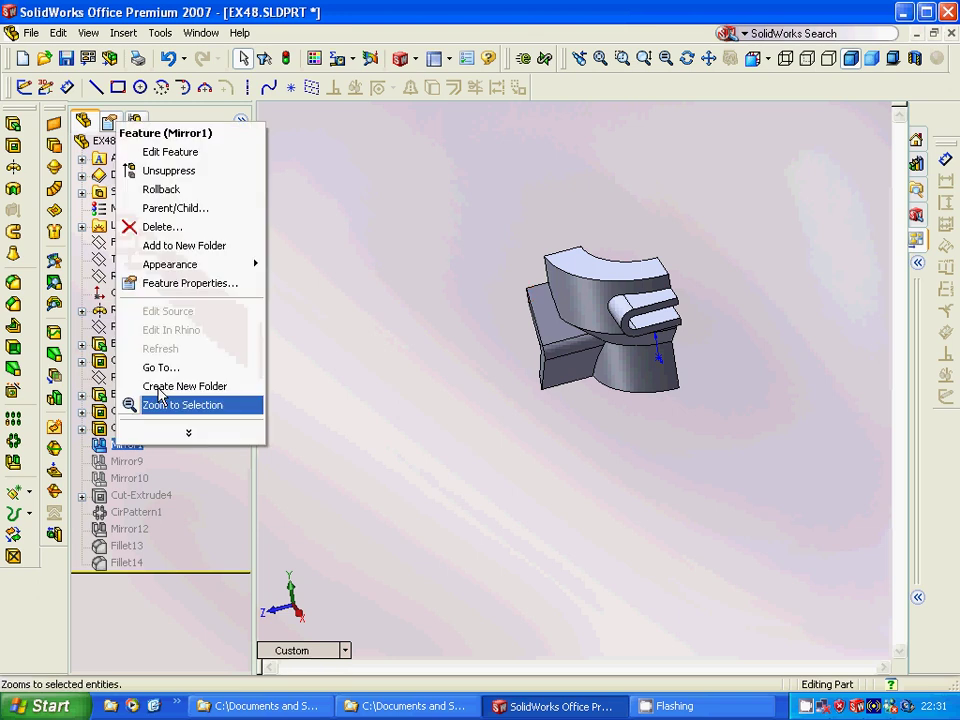
click(190, 172)
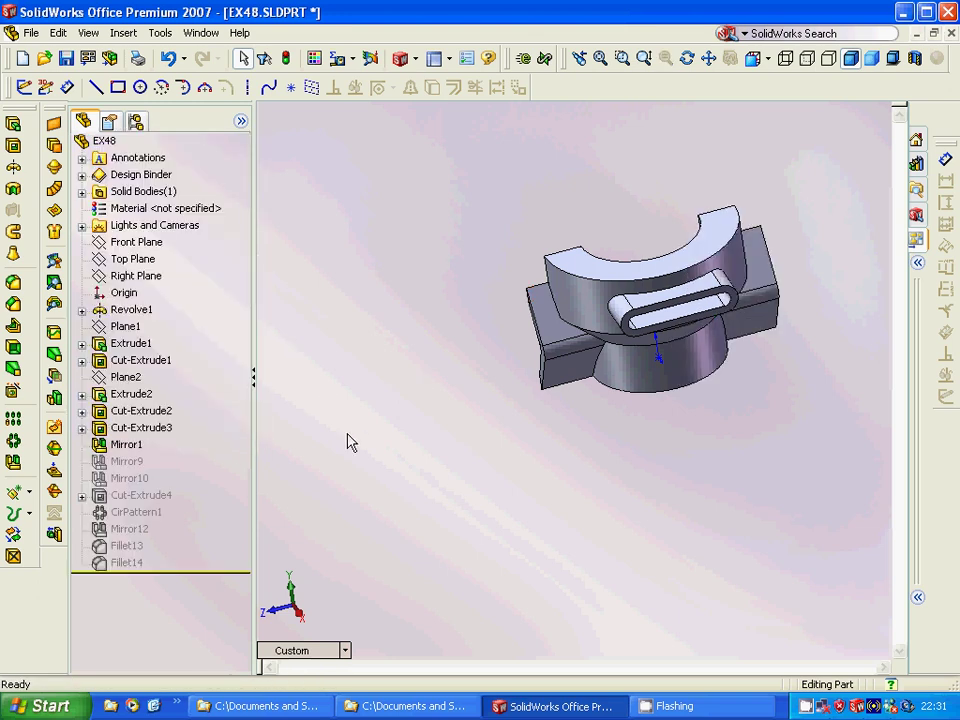
middle_drag(343, 441, 428, 412)
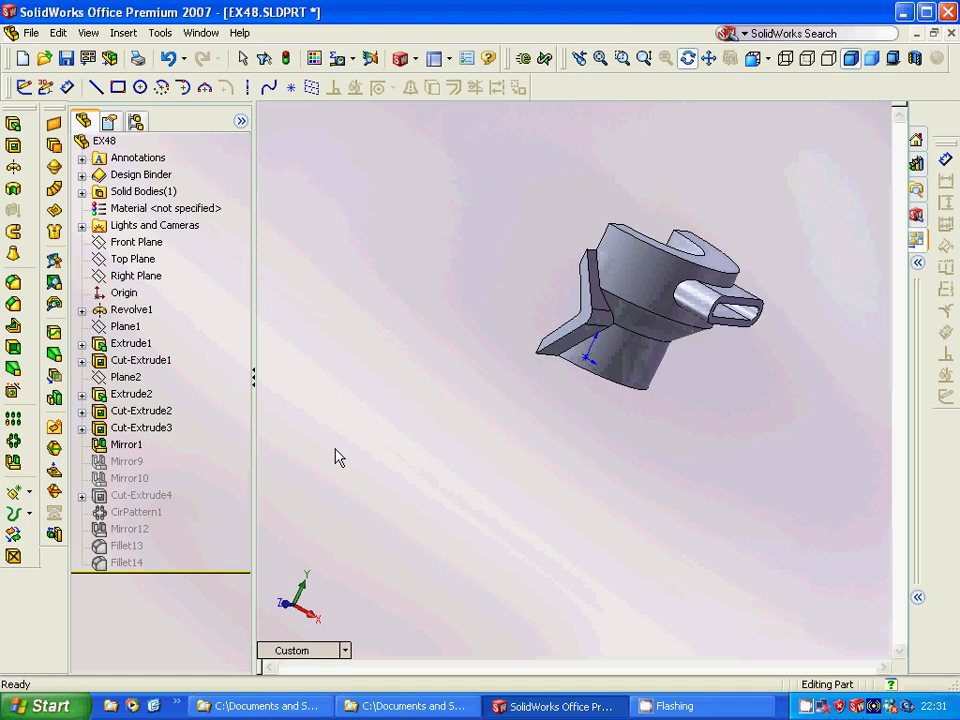
click(145, 462)
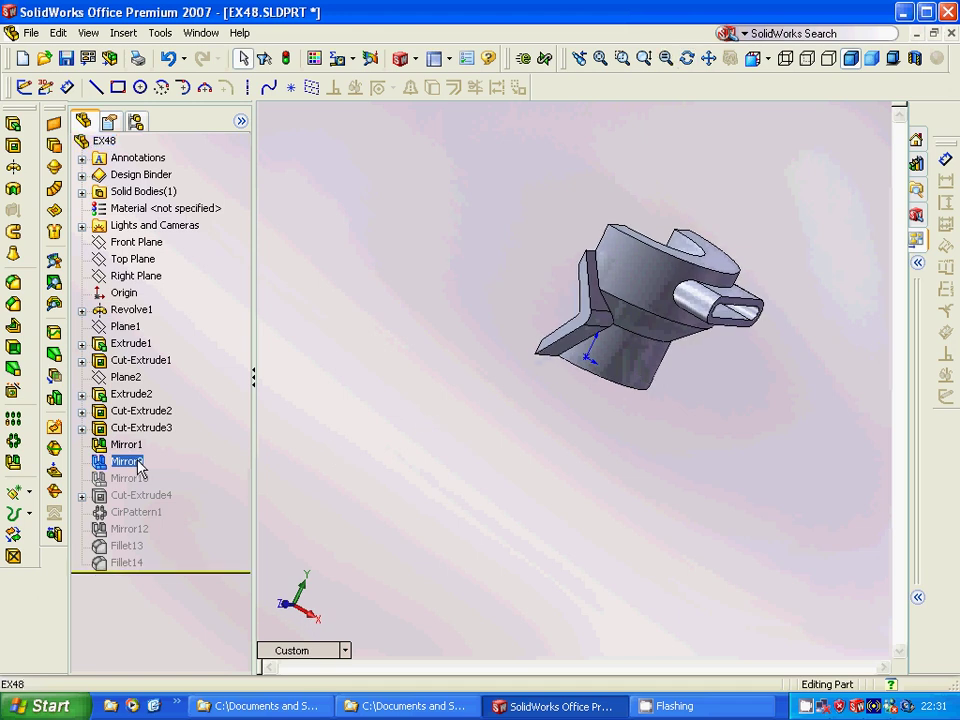
Step: Unsuppress Mirror9 and verify its Top Plane mirror settings, accepting them unchanged
right_click(140, 465)
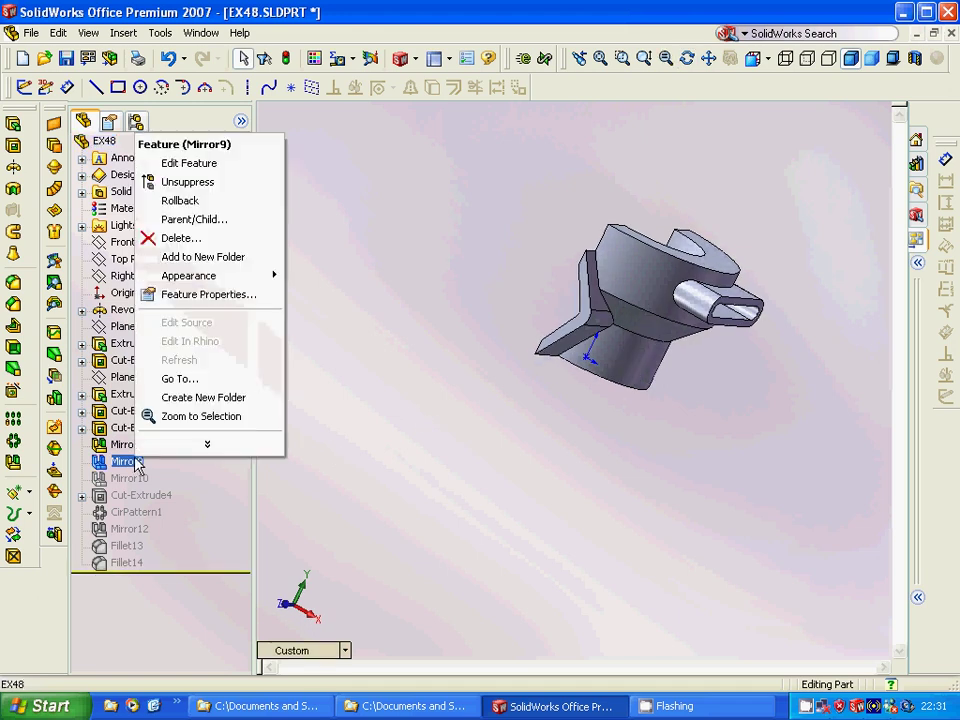
click(200, 181)
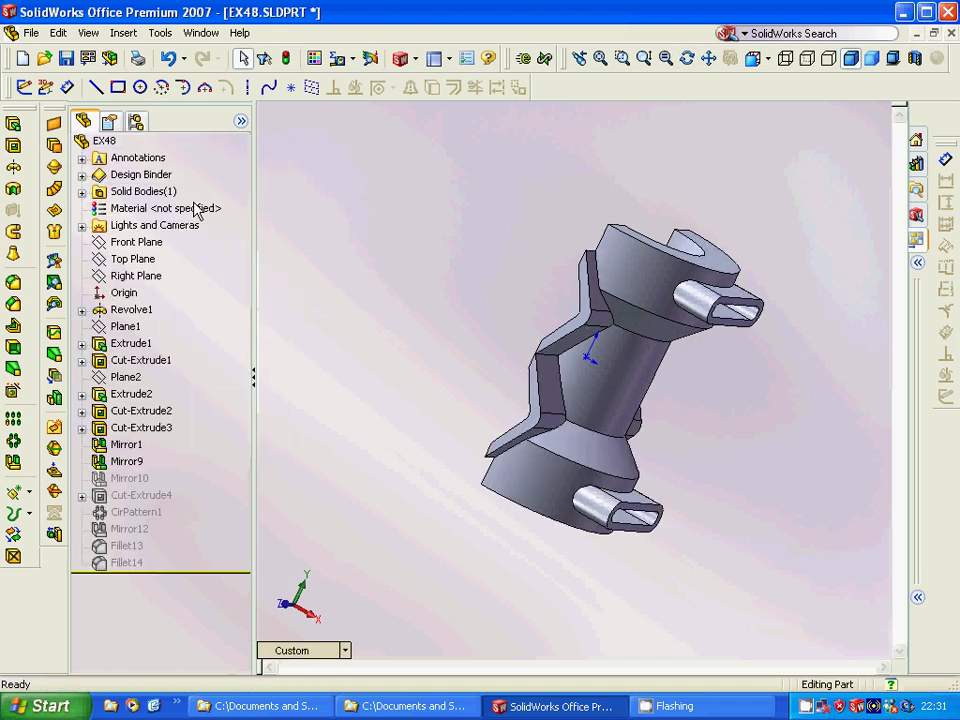
right_click(130, 465)
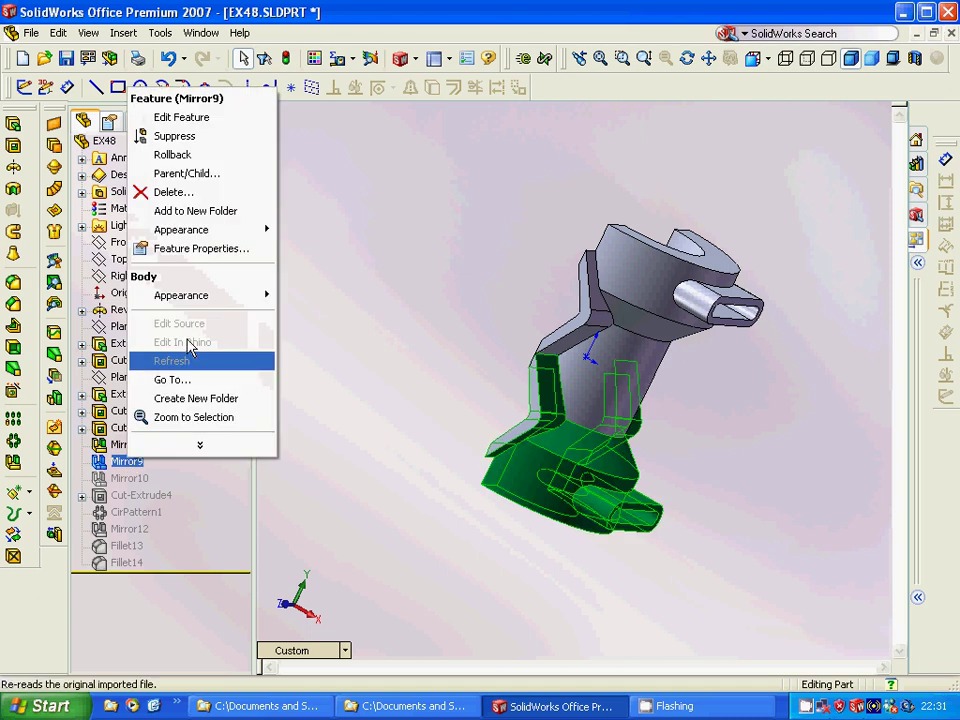
click(181, 117)
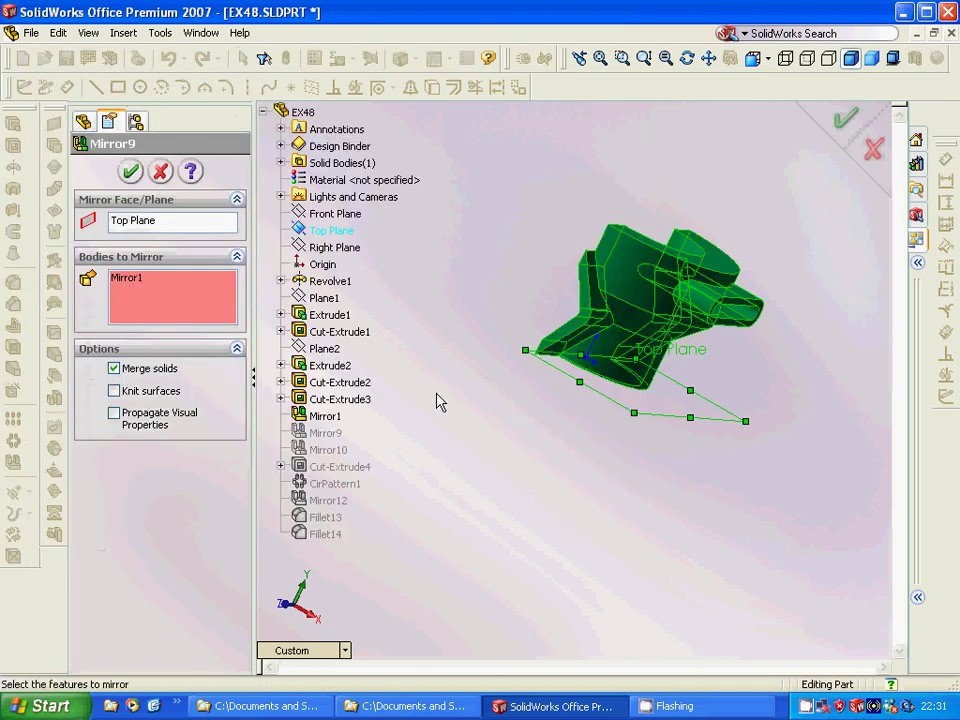
middle_drag(434, 402, 456, 390)
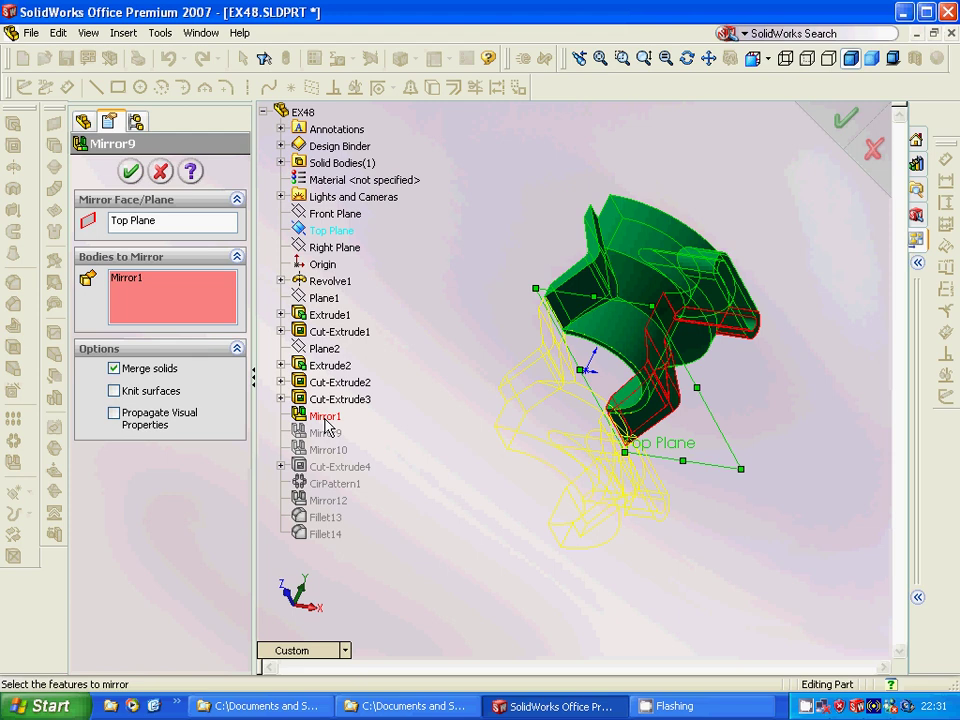
click(130, 171)
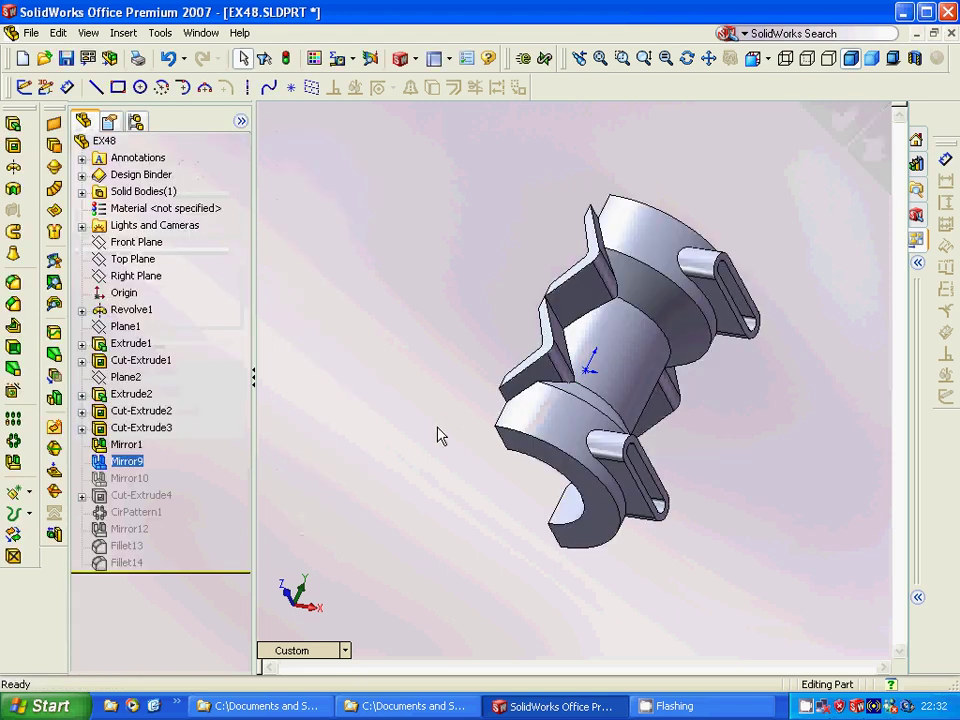
Step: Select Mirror10 in the feature tree
ctrl+click(141, 495)
ctrl+click(133, 479)
click(133, 479)
Step: Unsuppress Mirror10 and verify its Right Plane mirror of the Mirror9 body
right_click(133, 479)
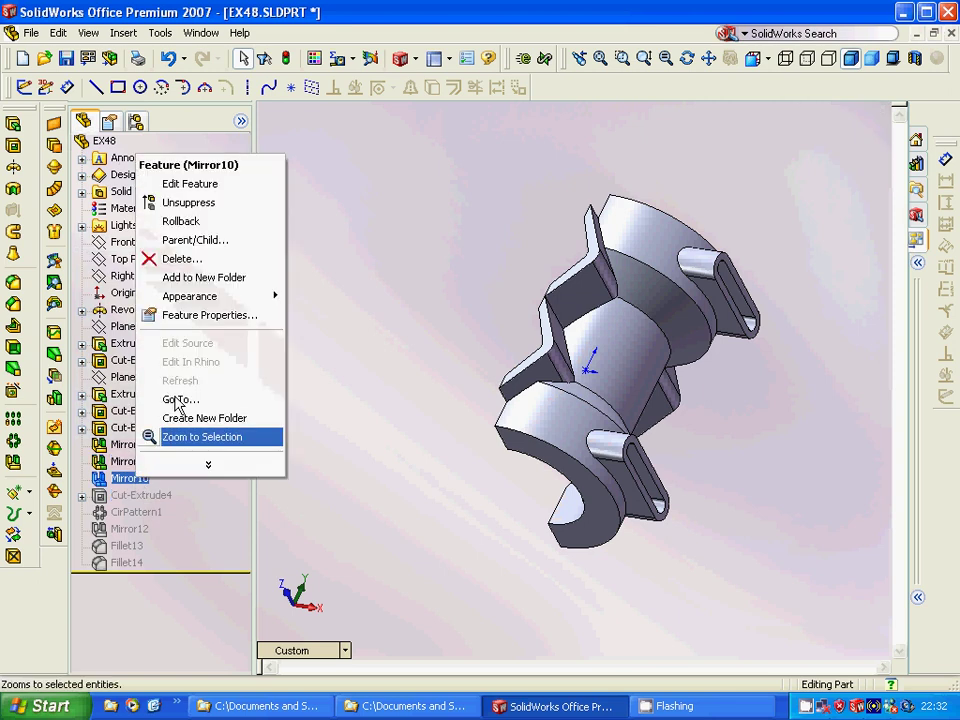
click(209, 205)
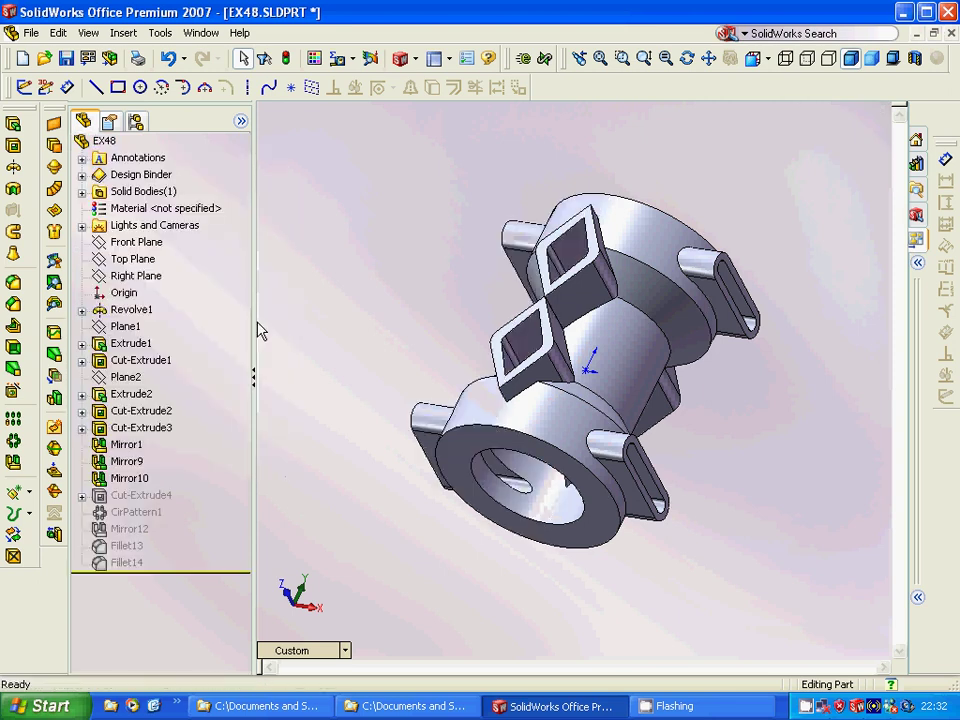
click(145, 480)
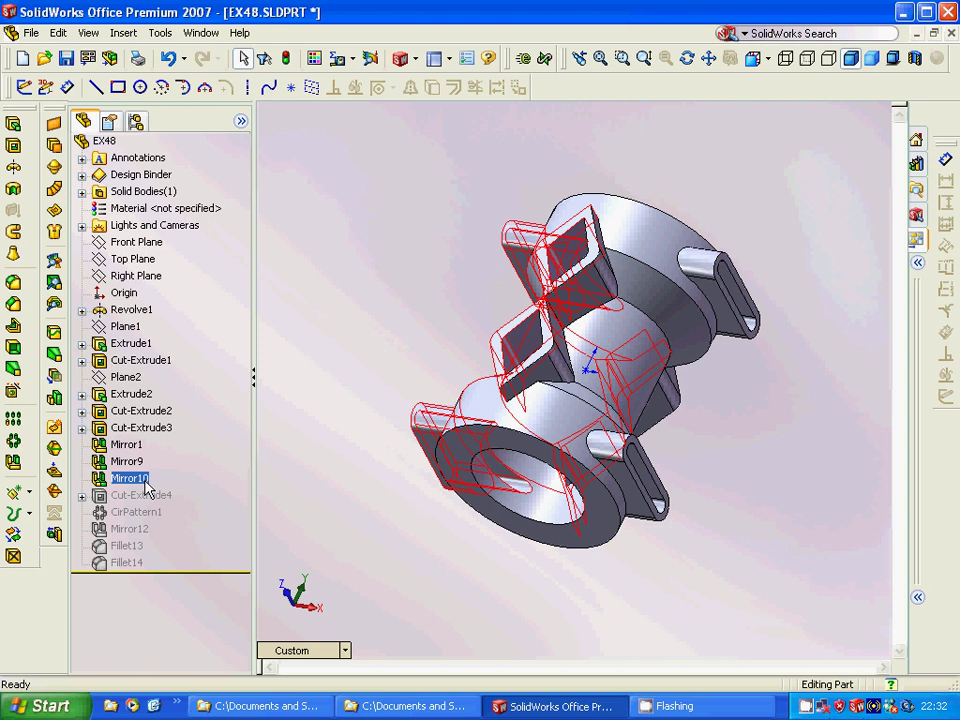
right_click(145, 480)
click(205, 139)
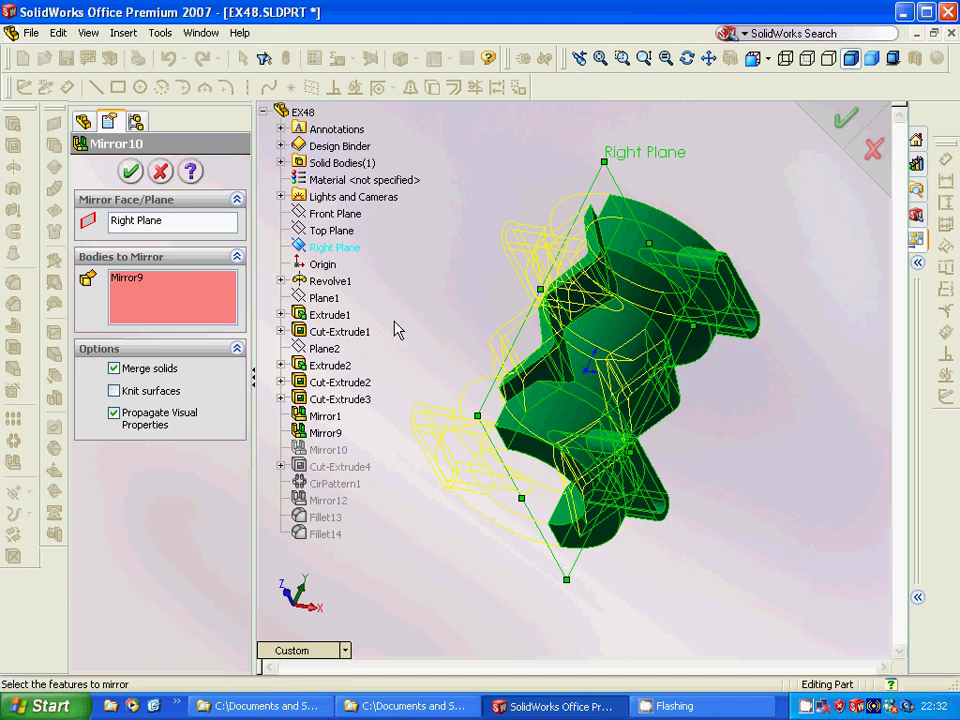
middle_drag(463, 300, 486, 328)
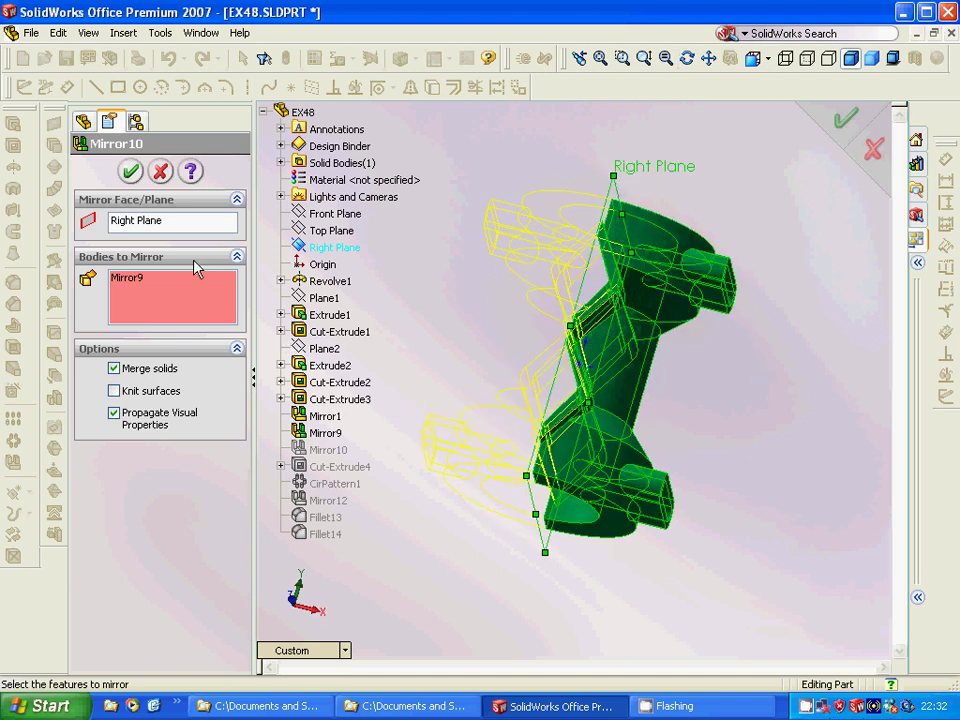
click(130, 171)
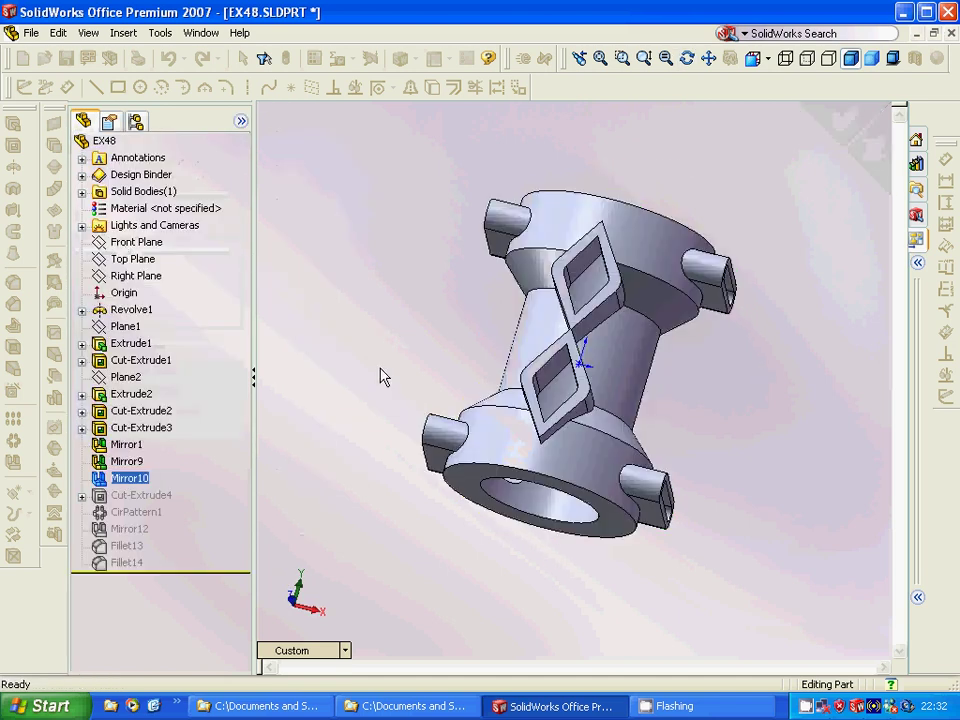
Step: Expand Cut-Extrude4 and locate its Sketch8 on the top flange
click(82, 495)
click(146, 511)
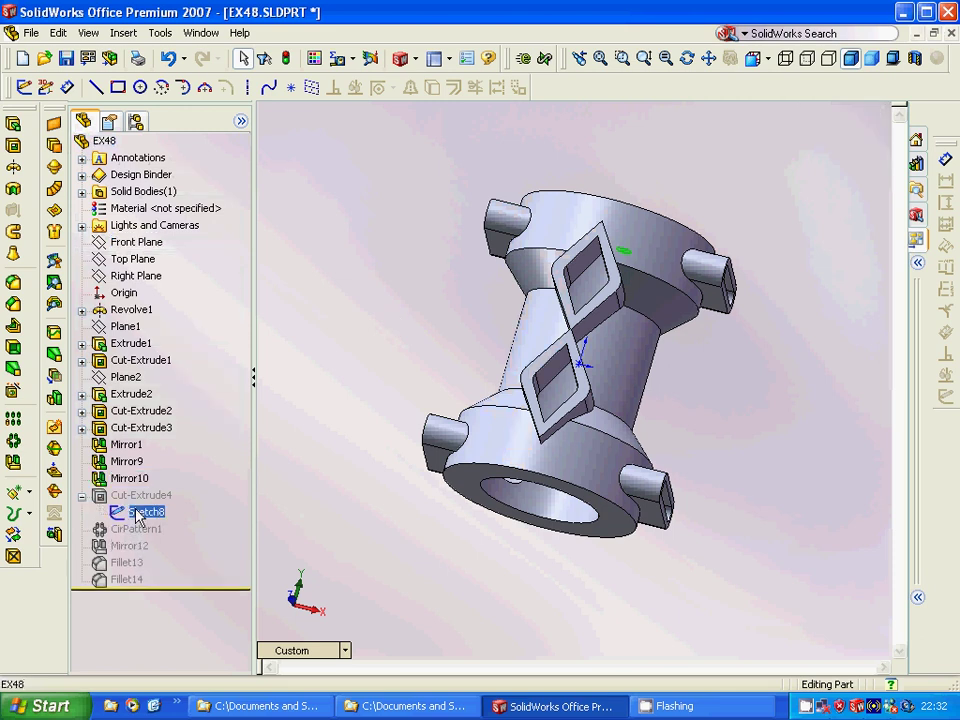
mouse_move(336, 457)
mouse_down()
mouse_move(320, 480)
mouse_move(326, 510)
mouse_up()
key(Escape)
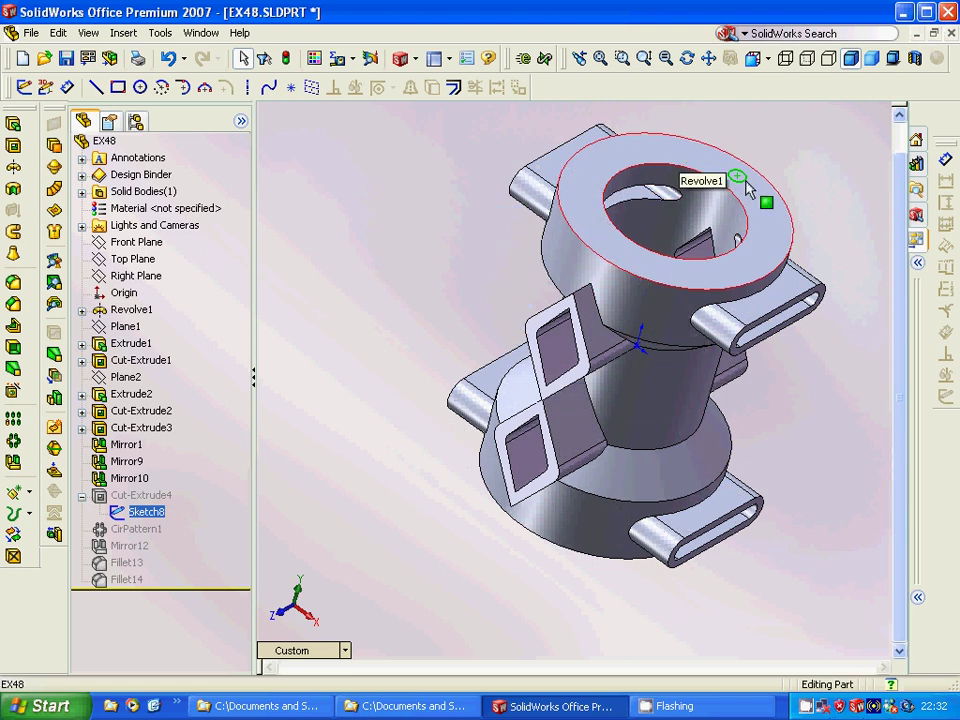
Step: Unsuppress Cut-Extrude4 to cut the bolt hole, then collapse its branch
ctrl+click(141, 496)
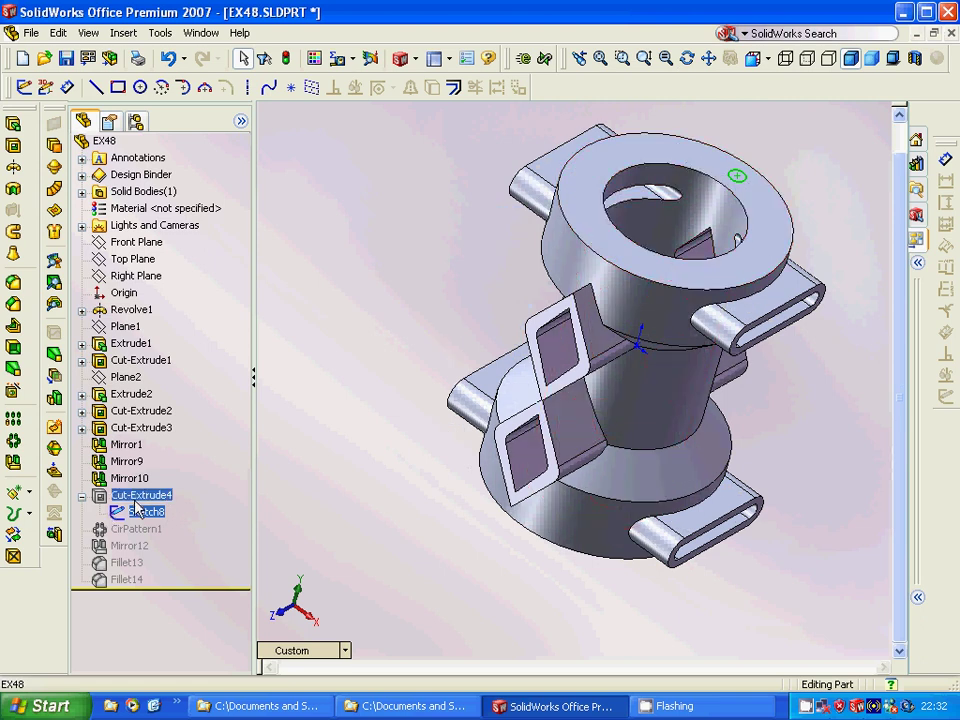
right_click(141, 496)
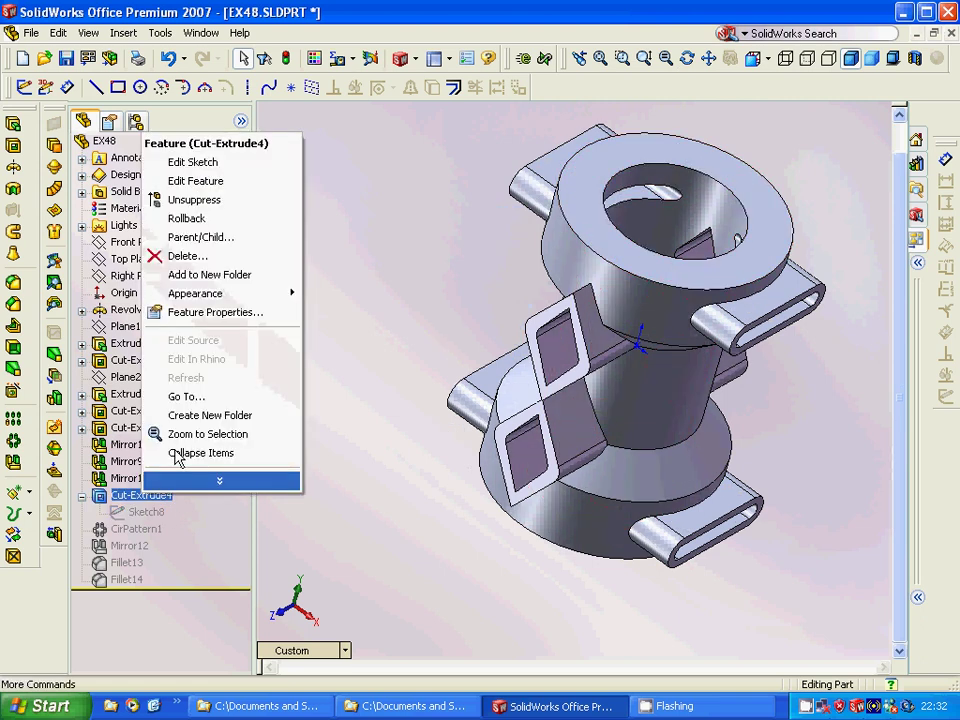
click(206, 200)
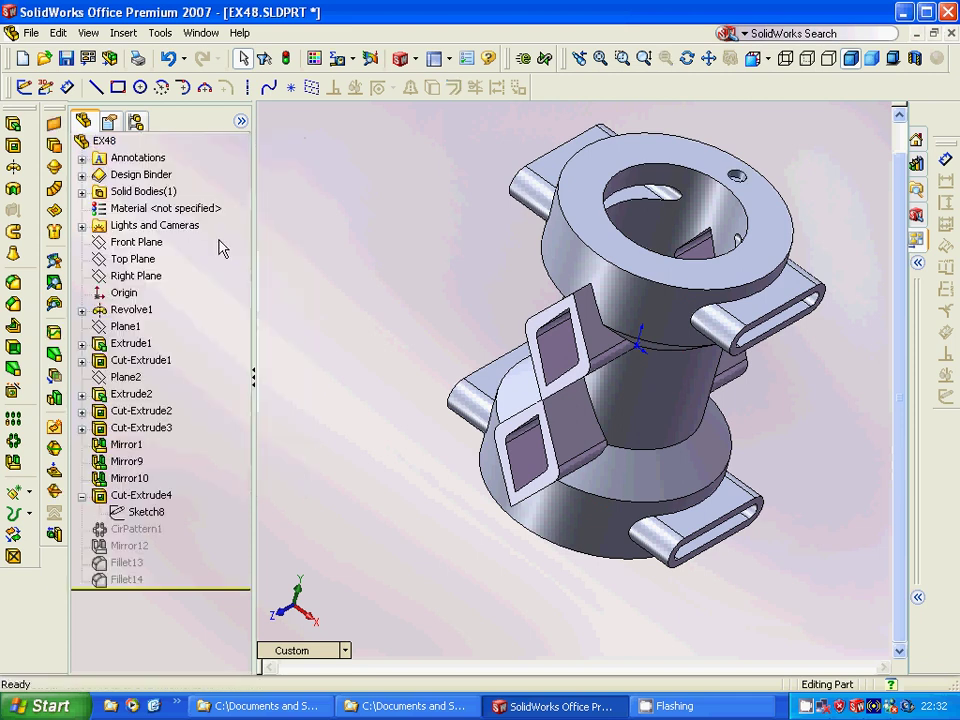
click(82, 496)
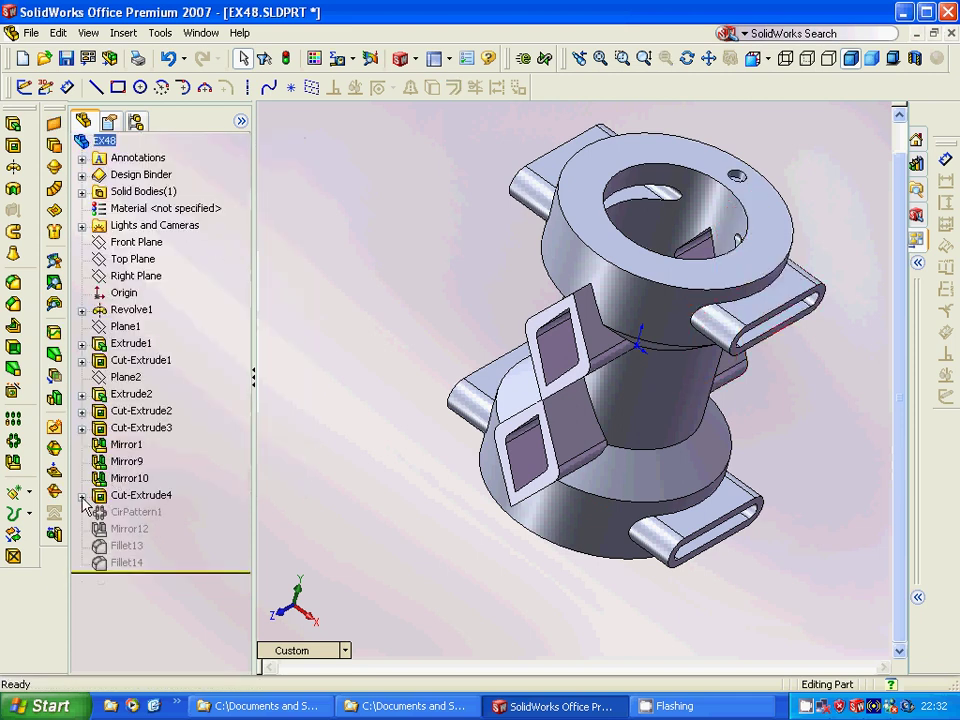
click(125, 513)
Step: Unsuppress CirPattern1 to repeat the hole into eight bolt holes around the top flange
right_click(125, 513)
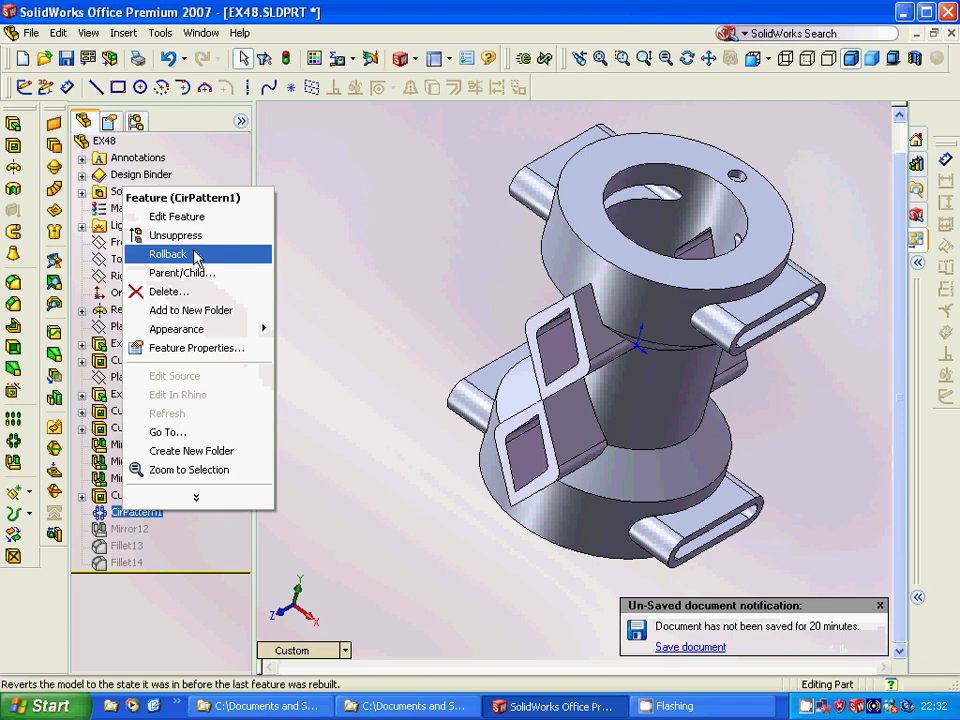
click(190, 233)
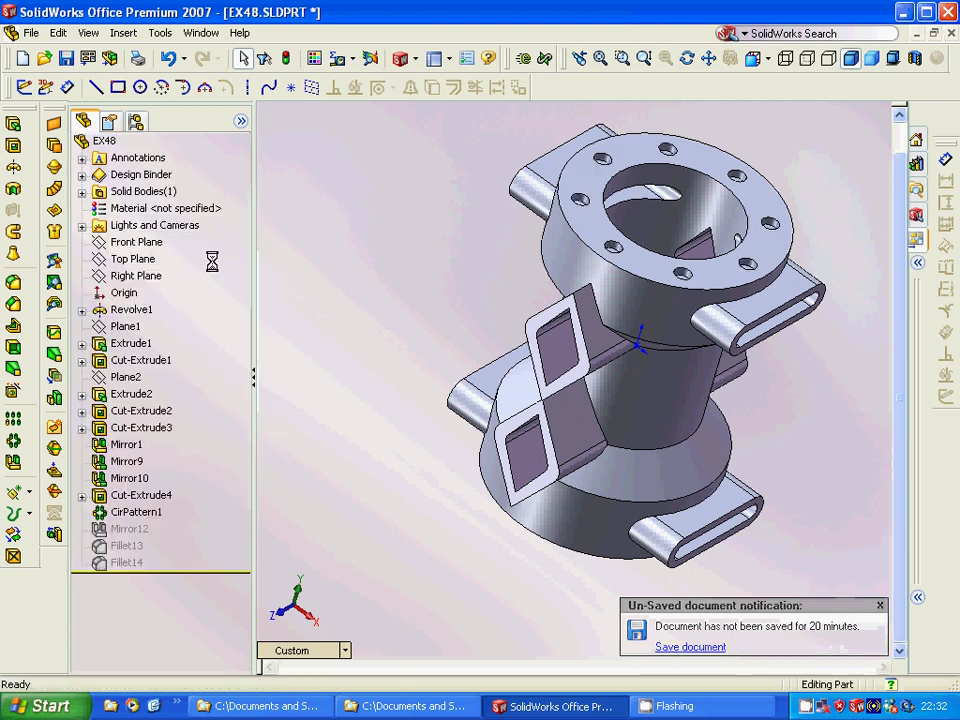
click(155, 510)
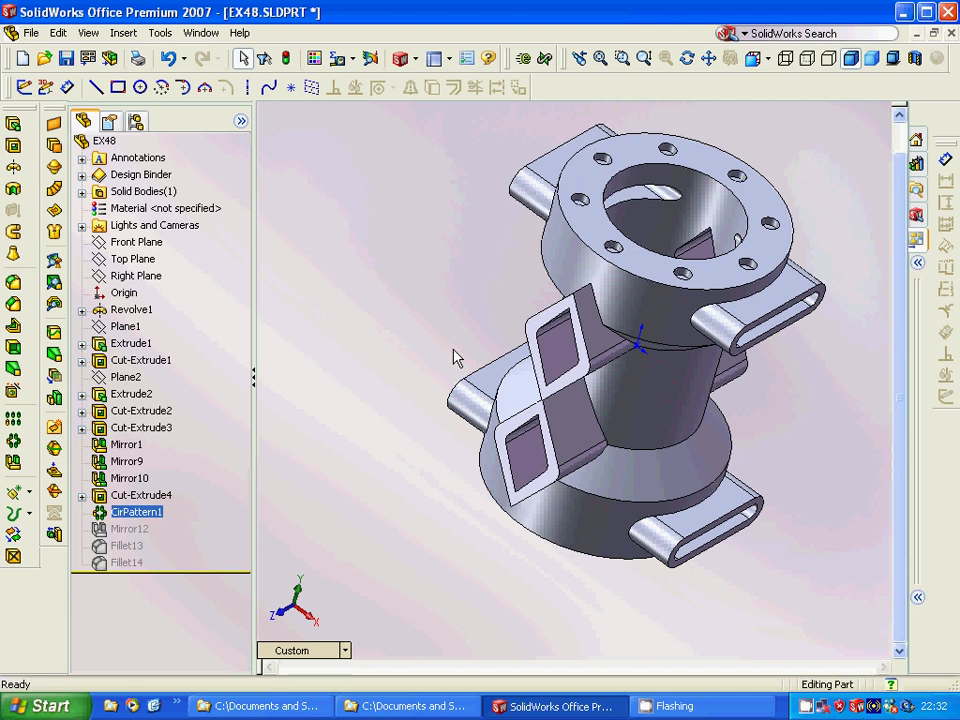
click(364, 274)
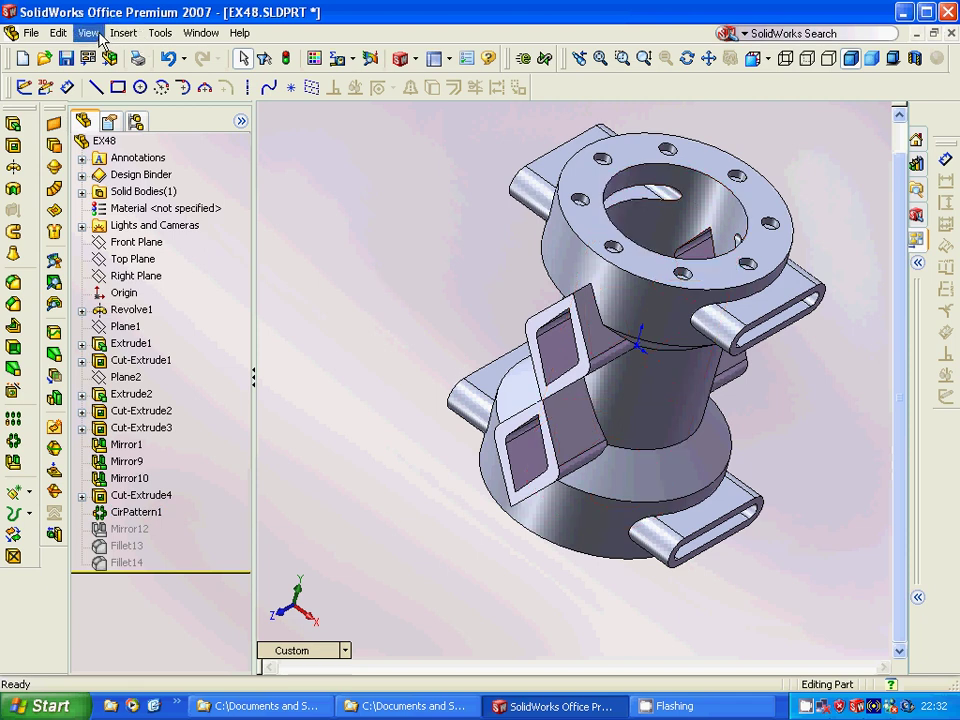
Step: Turn on the display of temporary axes
click(99, 37)
click(137, 204)
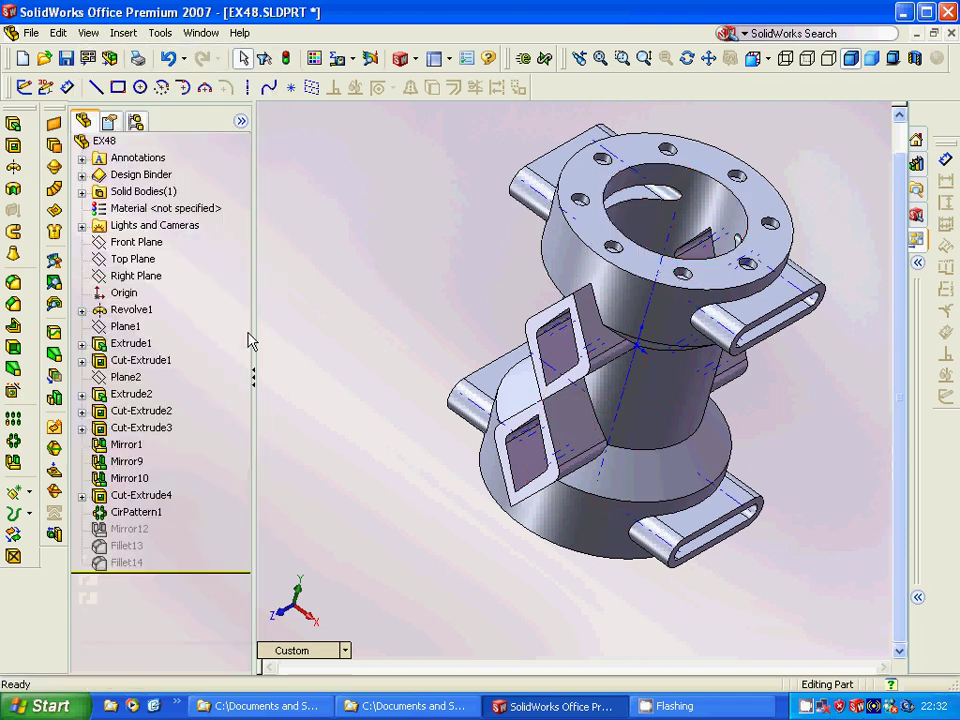
click(130, 529)
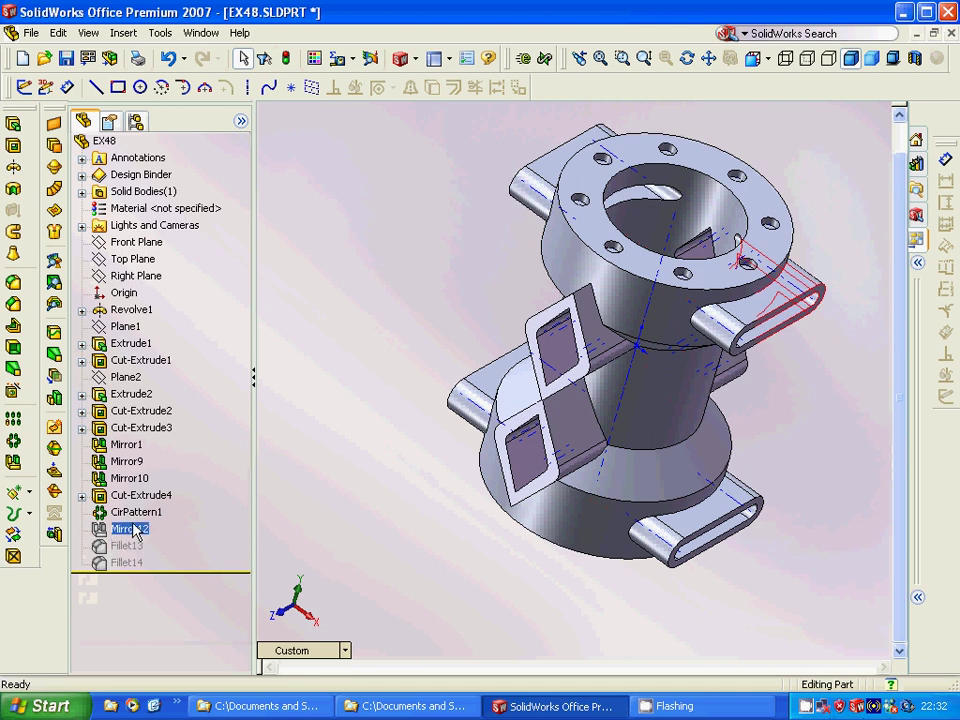
Step: Unsuppress Mirror12 to copy the bolt holes to the lower flange
right_click(133, 529)
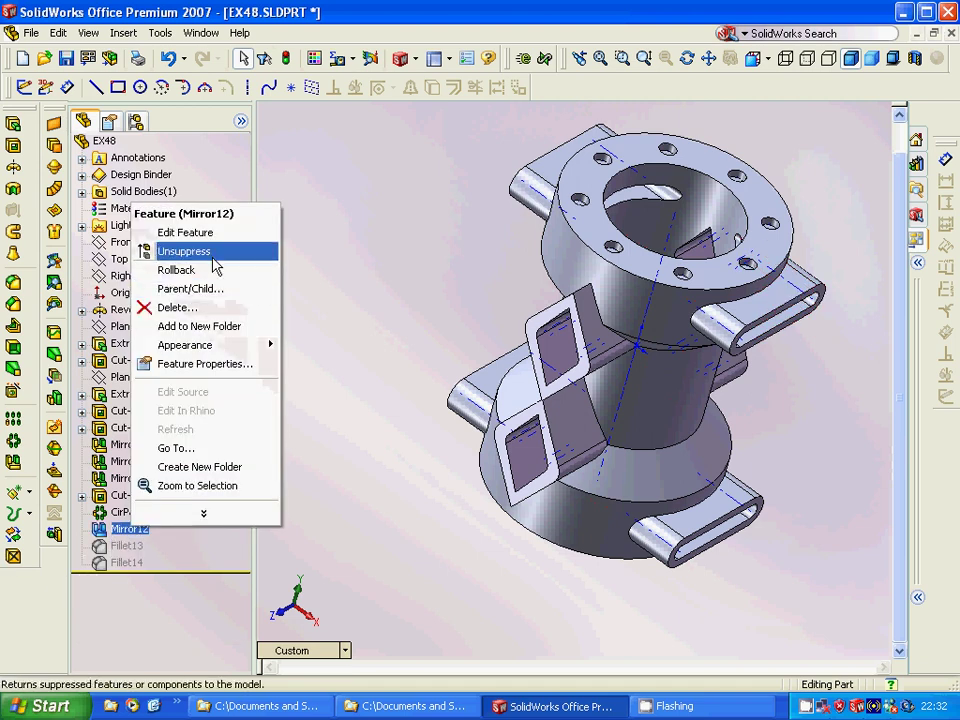
click(213, 256)
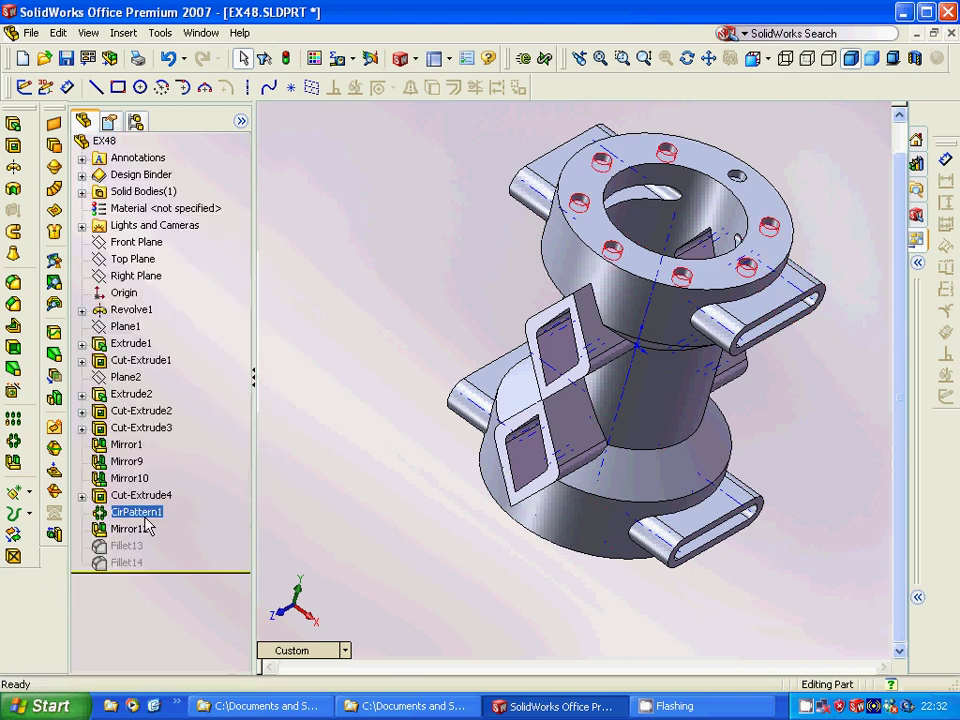
click(133, 529)
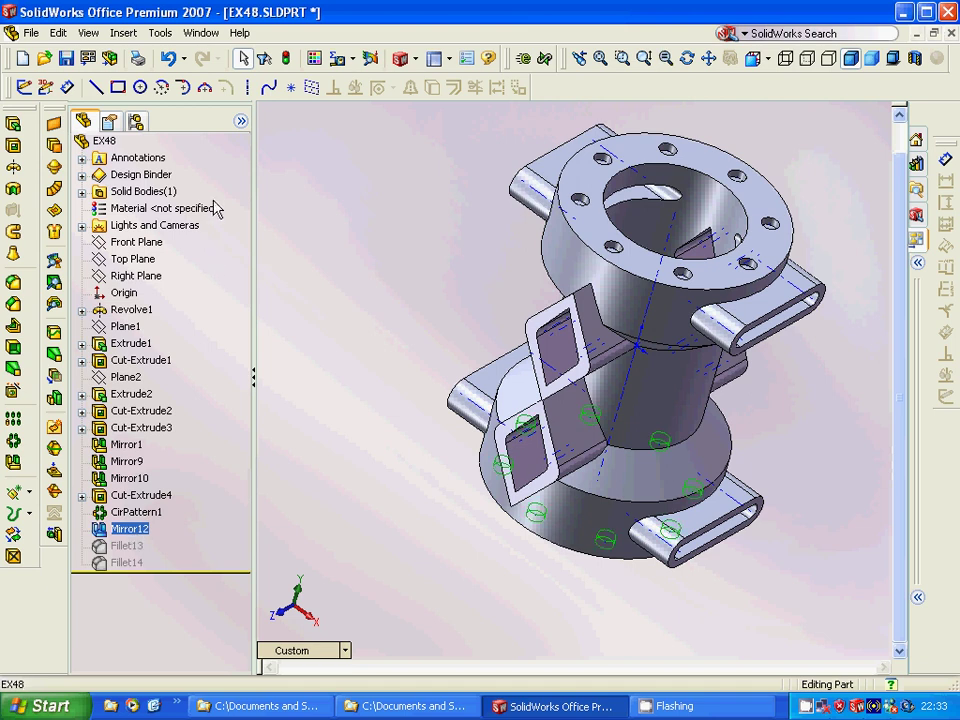
ctrl+click(212, 208)
Step: Confirm Mirror12 mirrors Cut-Extrude4 and CirPattern1 across the Top Plane
right_click(130, 529)
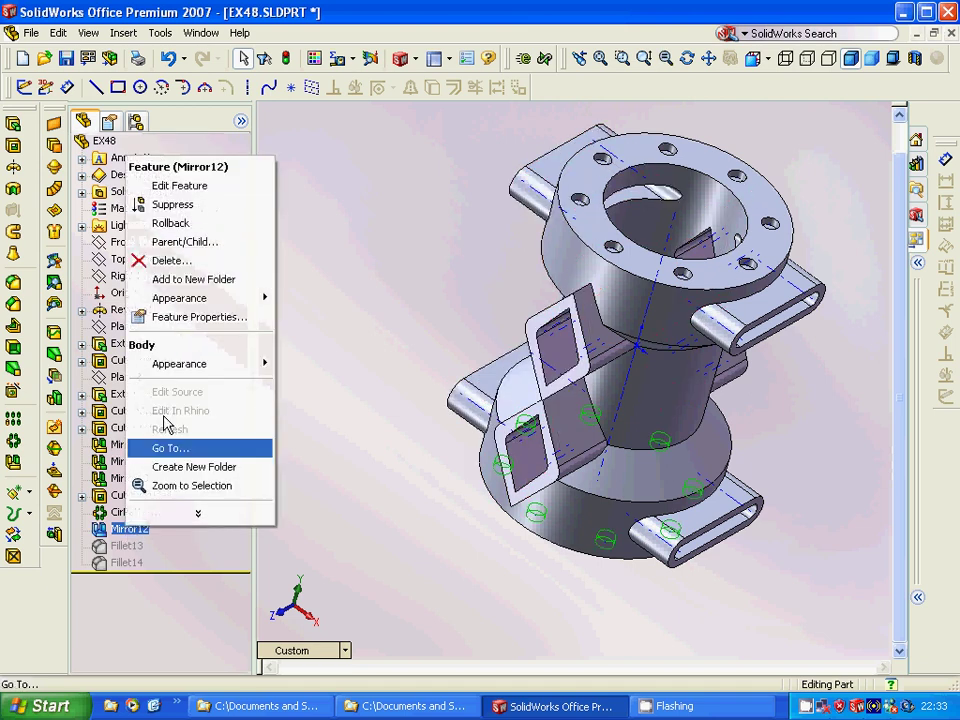
click(178, 190)
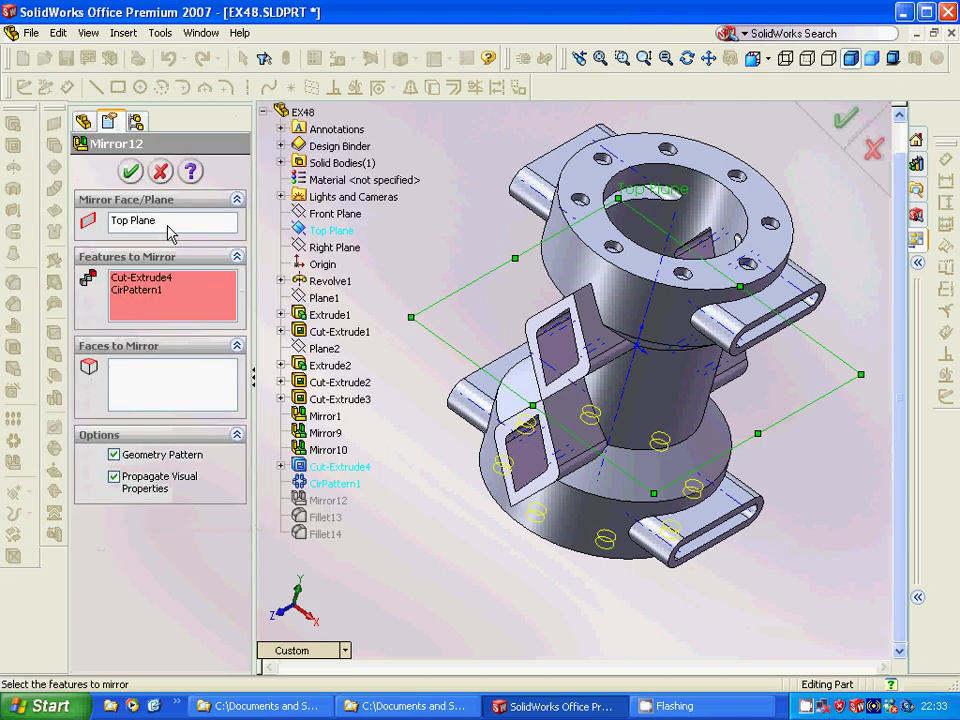
click(130, 172)
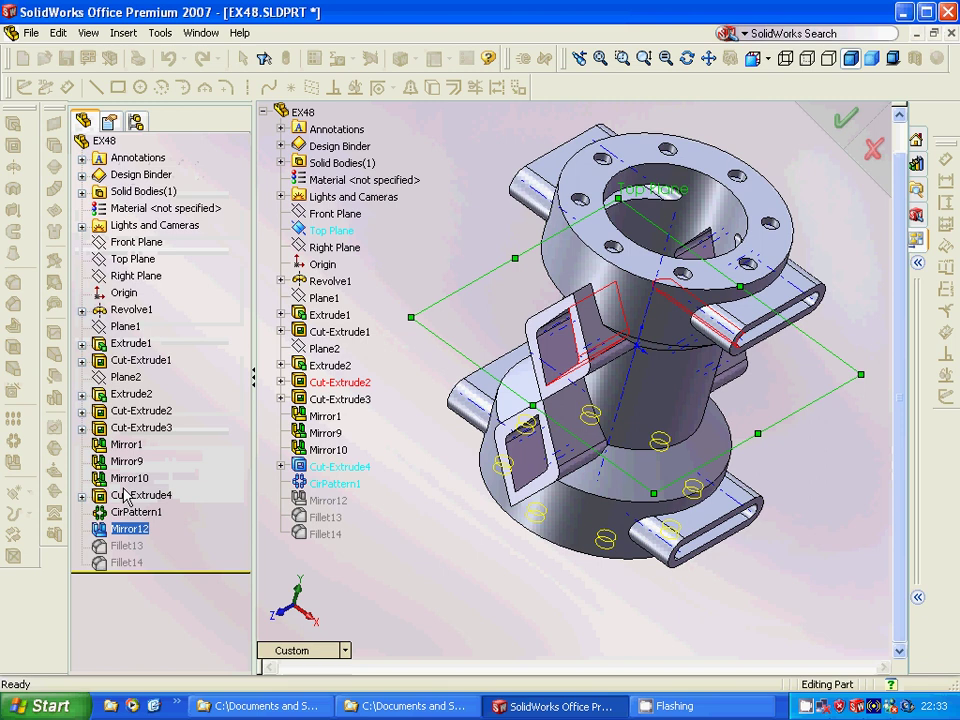
Step: Unsuppress Fillet13 to round the square side-port edges and inspect the fillets
right_click(131, 549)
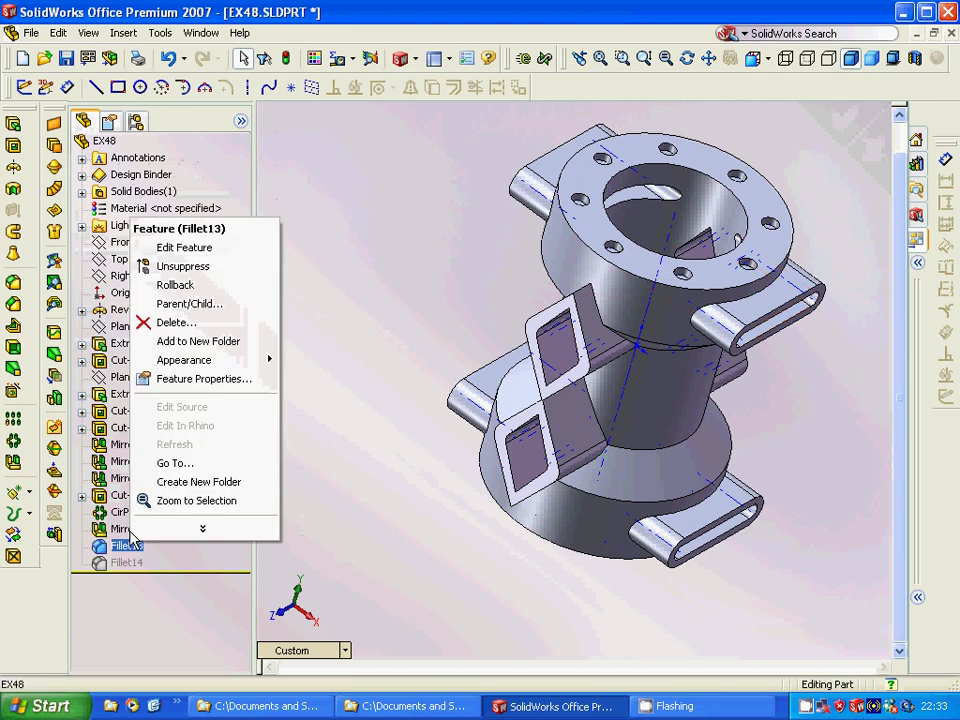
click(180, 266)
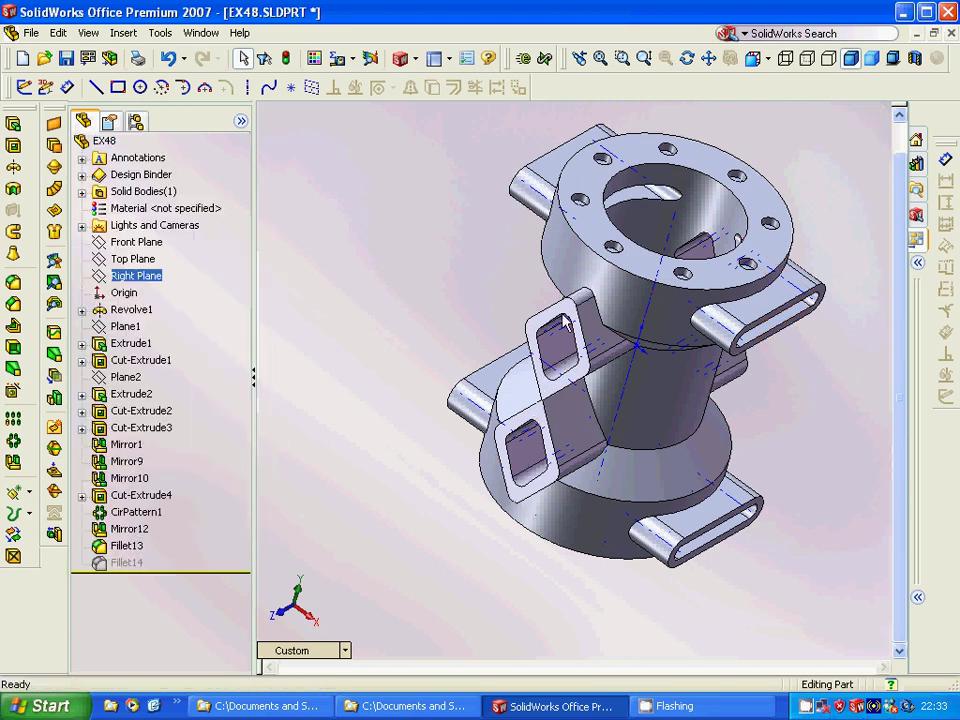
click(520, 514)
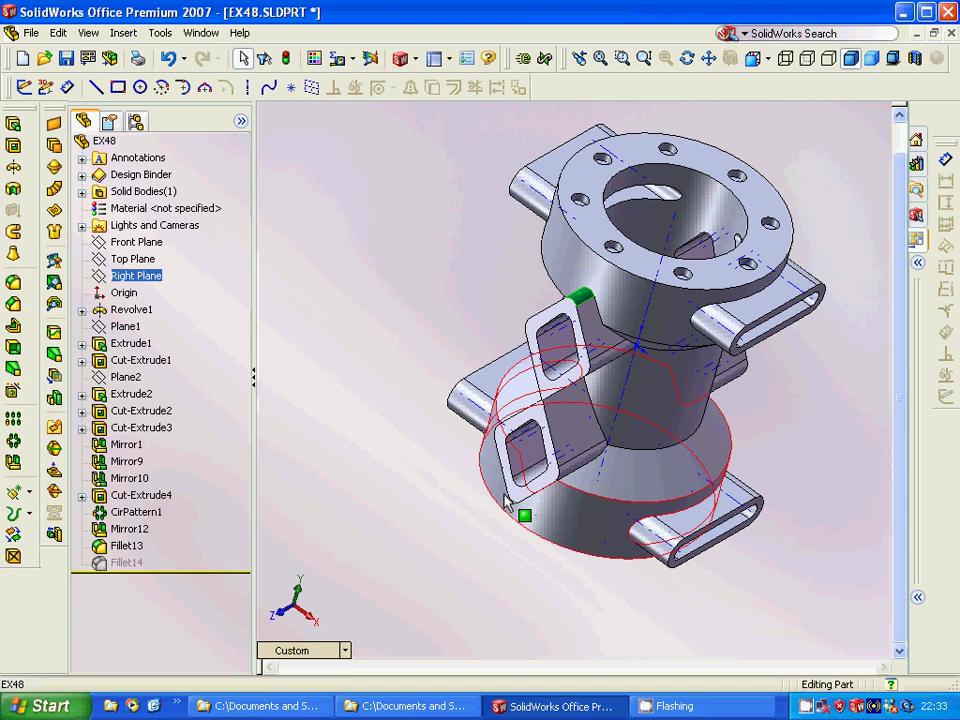
middle_drag(444, 456, 364, 407)
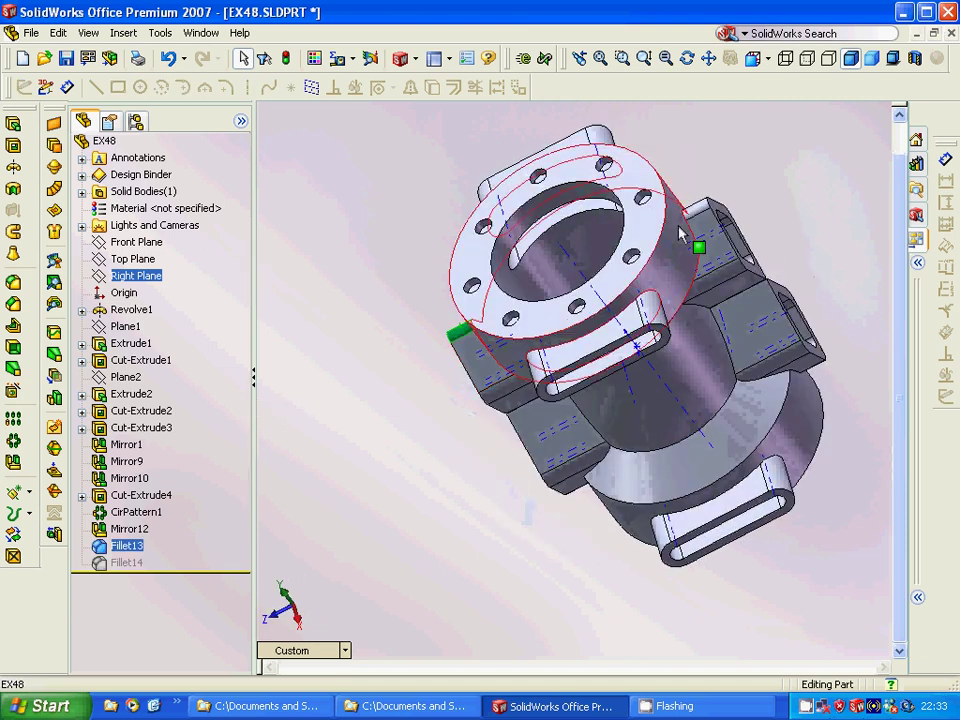